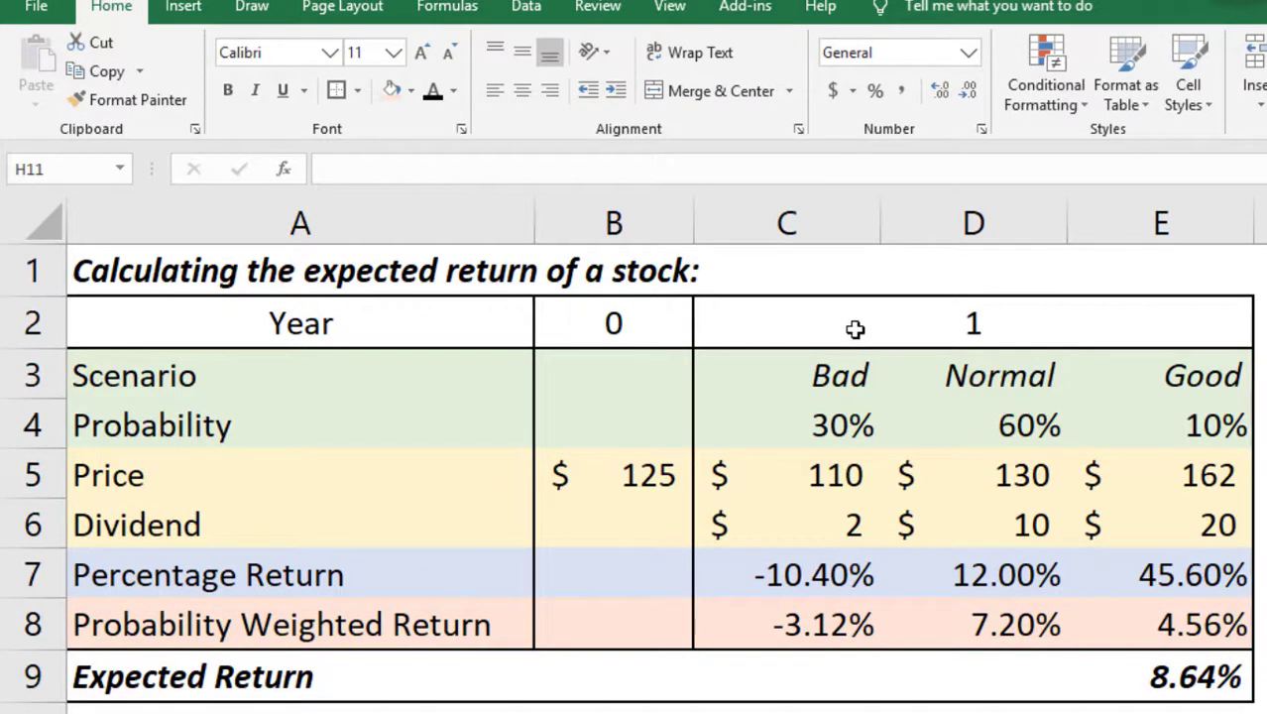
Review the year 1 header and the Bad, Normal and Good scenario columns.
{"action": "left_click", "coordinate": [903, 329]}
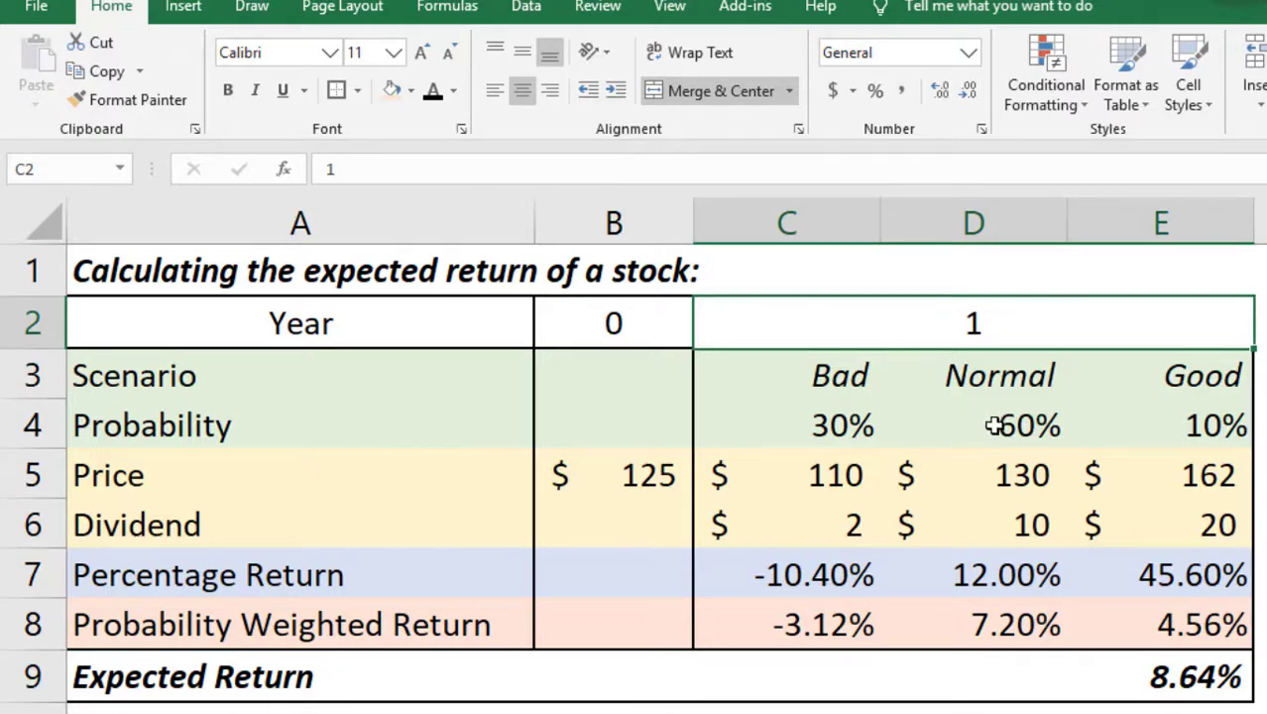
{"action": "left_click", "coordinate": [841, 376]}
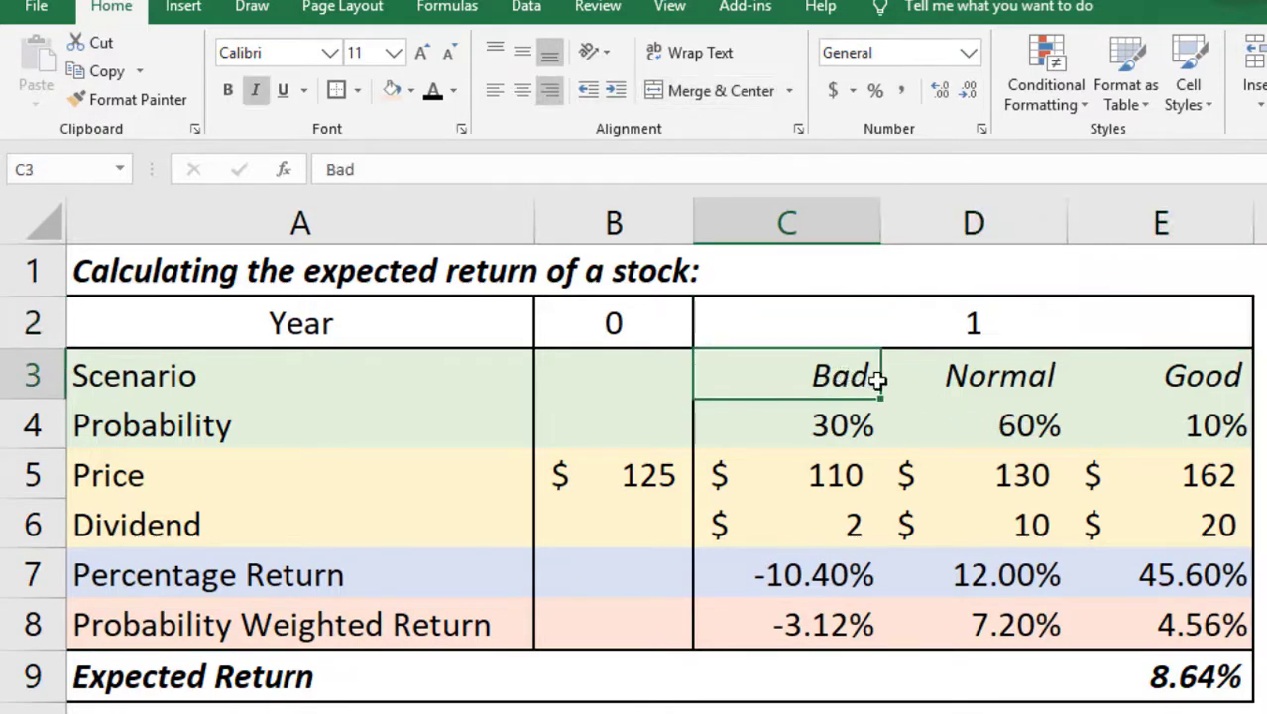
{"action": "left_click", "coordinate": [1006, 384]}
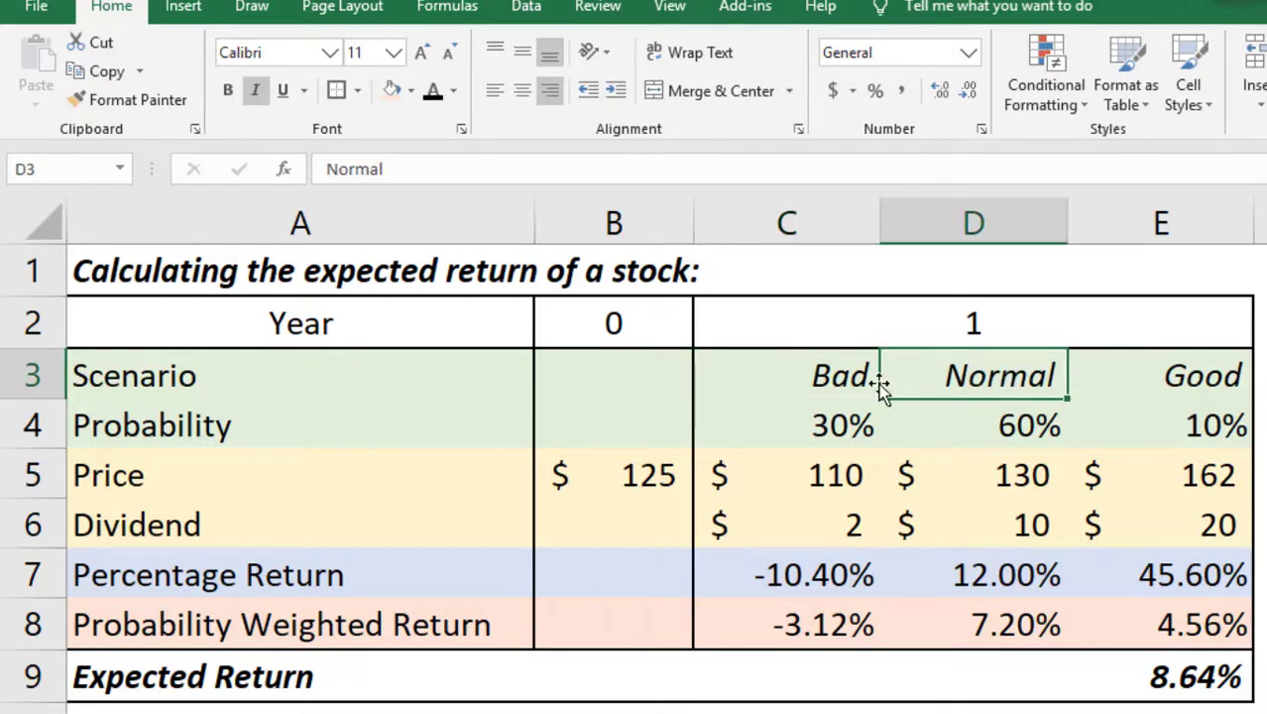
{"action": "left_click", "coordinate": [829, 373]}
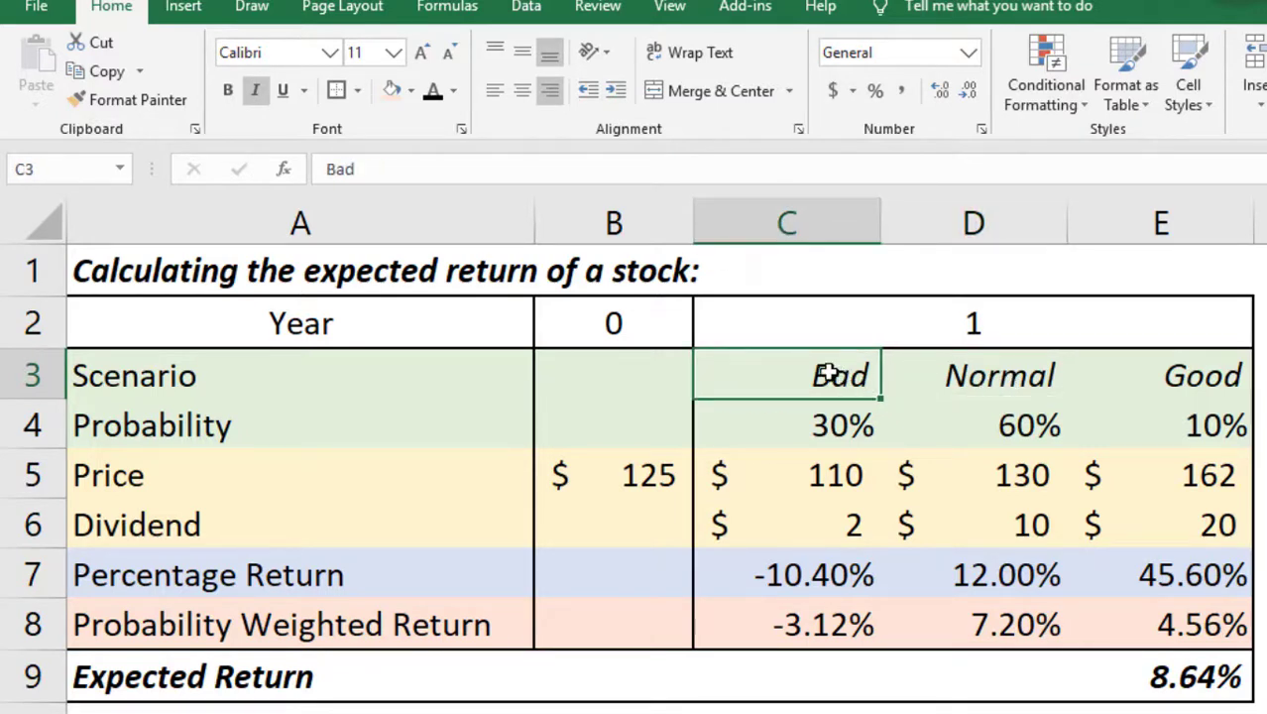
{"action": "left_click", "coordinate": [1186, 378]}
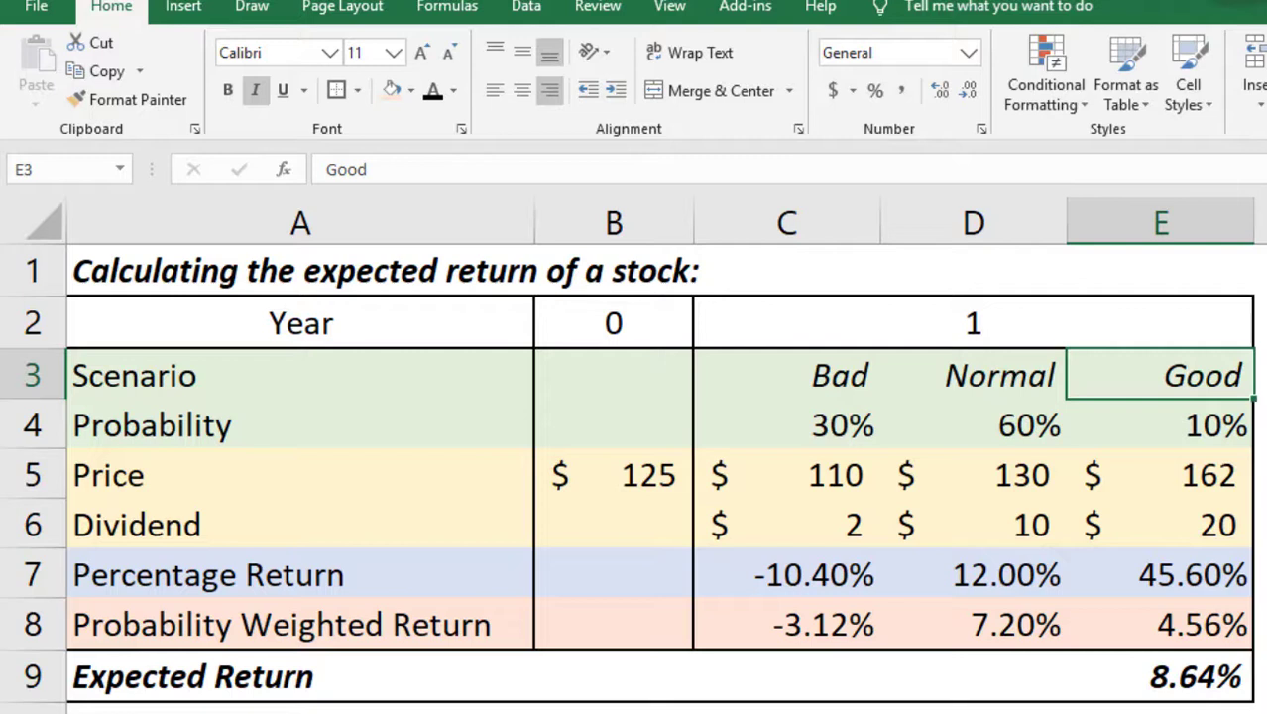
{"action": "left_click", "coordinate": [850, 384]}
{"action": "left_click", "coordinate": [1018, 375]}
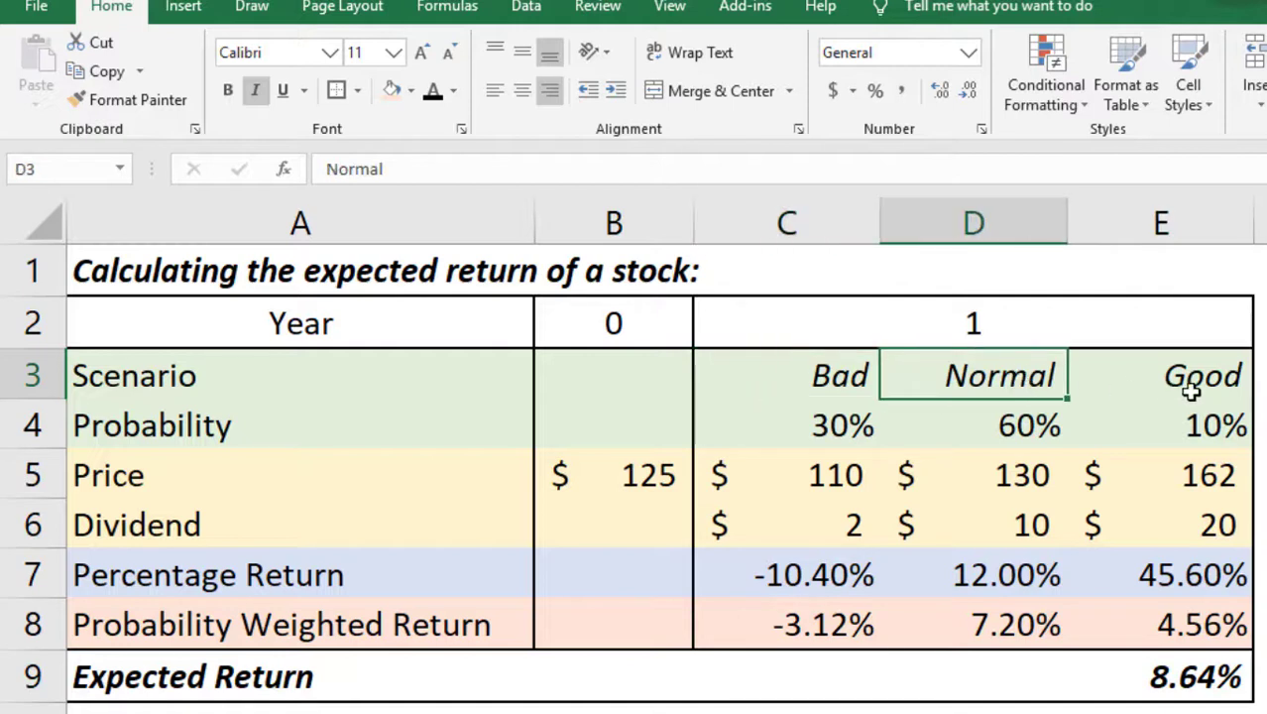
{"action": "left_click", "coordinate": [1221, 376]}
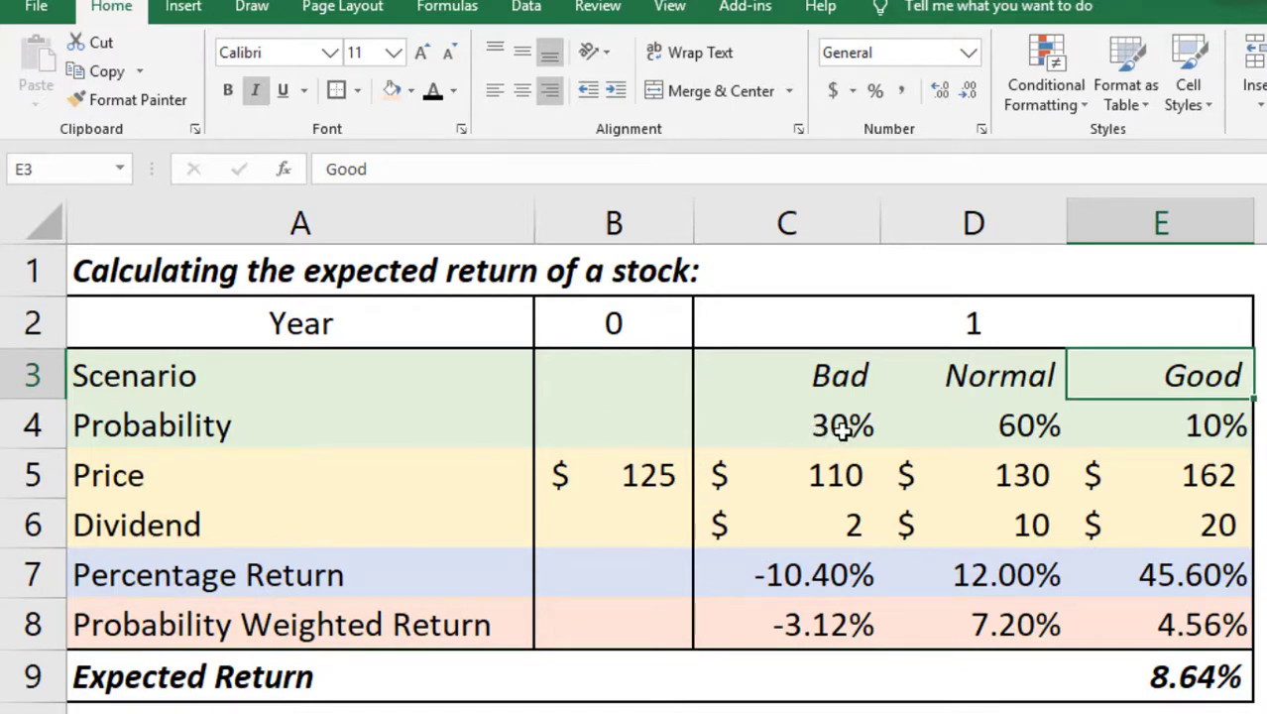
Check the inputs: probabilities 60%, 10%, 30%; prices 110, 130, 162; dividends 2, 10, 20; year-0 price 125.
{"action": "left_click", "coordinate": [1016, 427]}
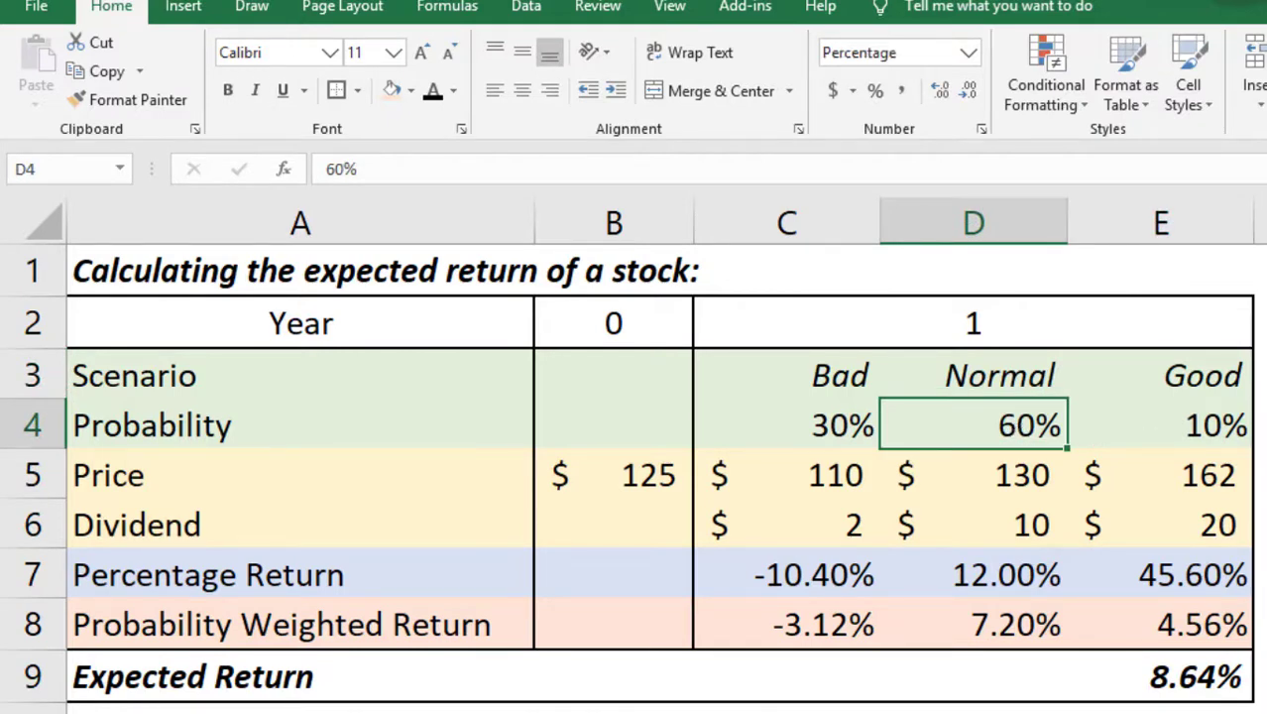
{"action": "left_click", "coordinate": [1215, 427]}
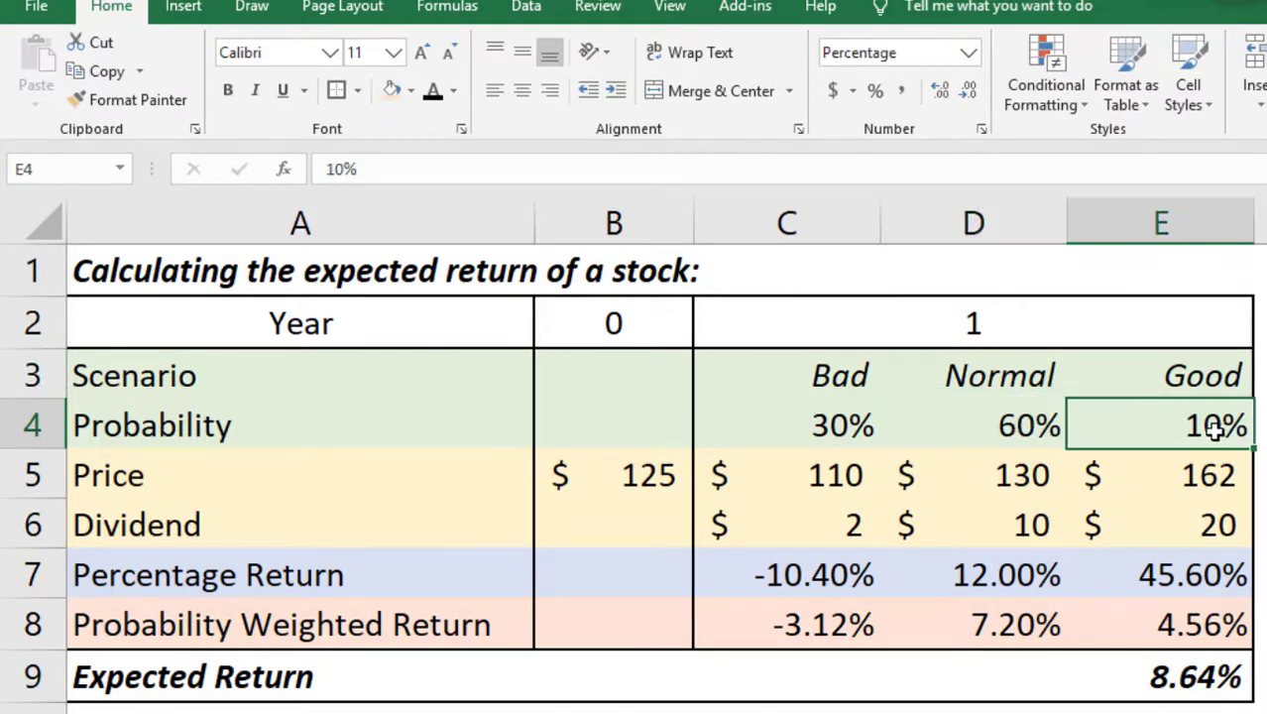
{"action": "left_click", "coordinate": [838, 425]}
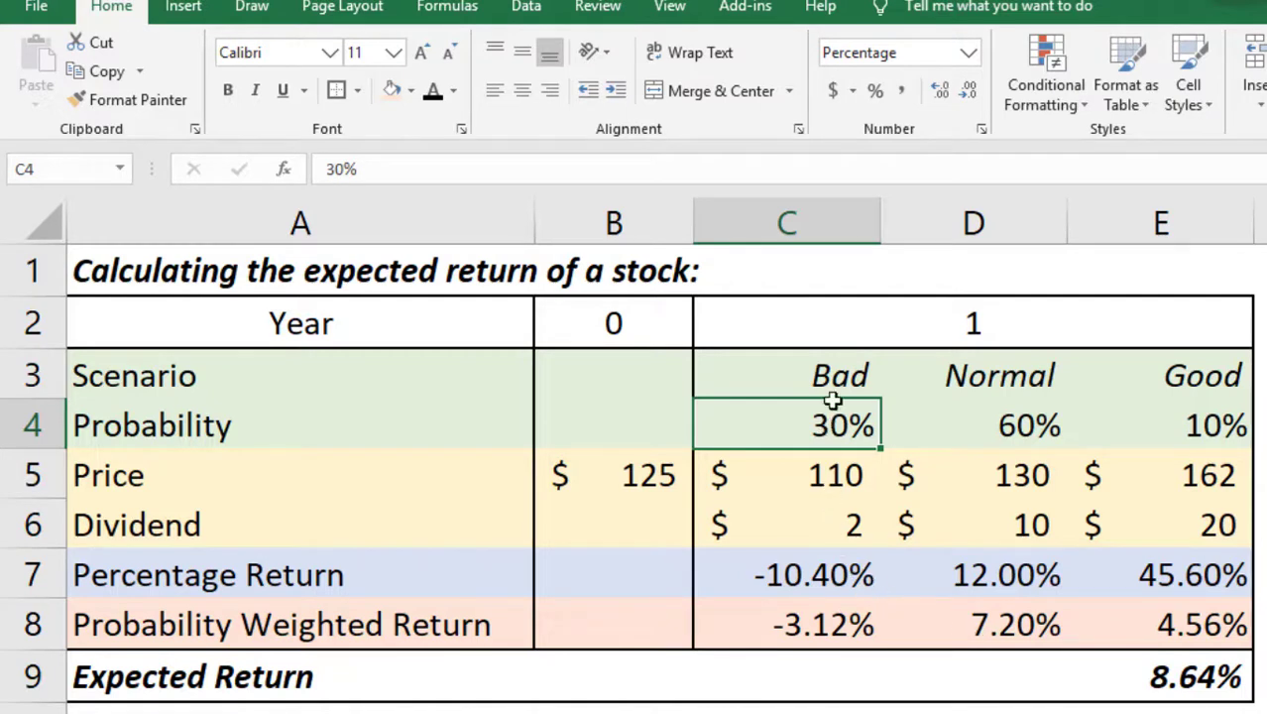
{"action": "left_click", "coordinate": [785, 476]}
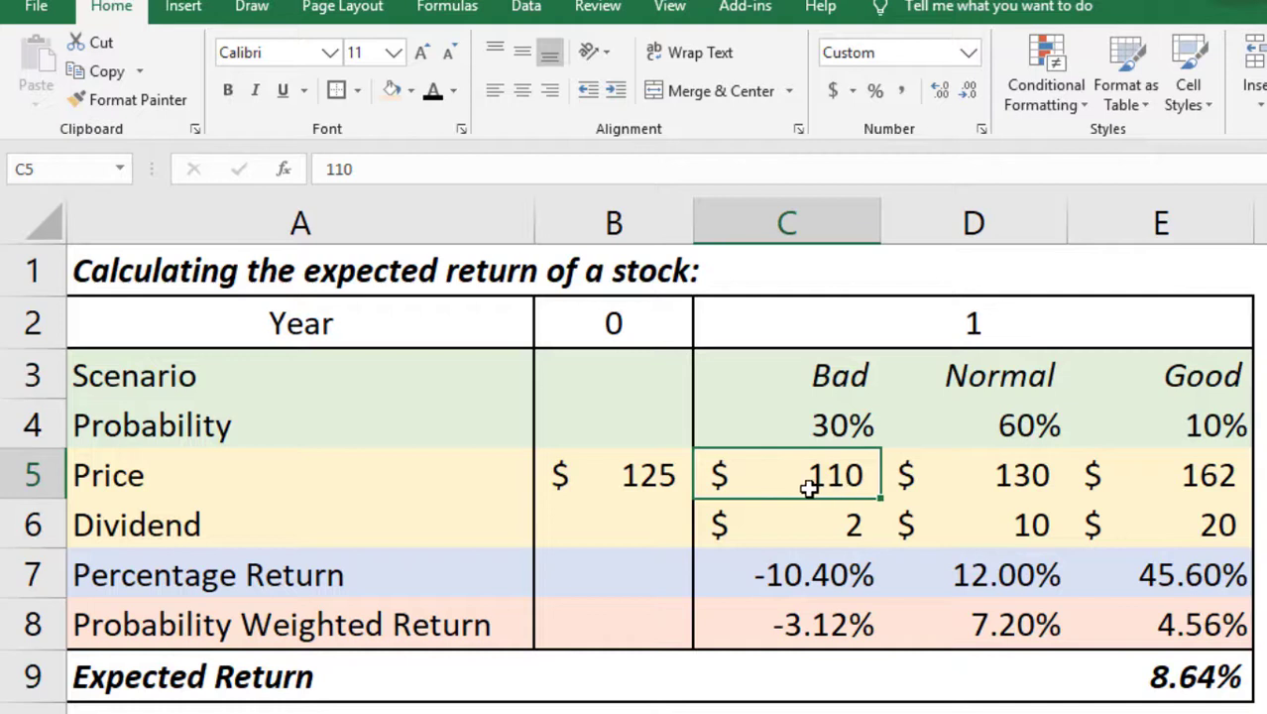
{"action": "left_click", "coordinate": [997, 482]}
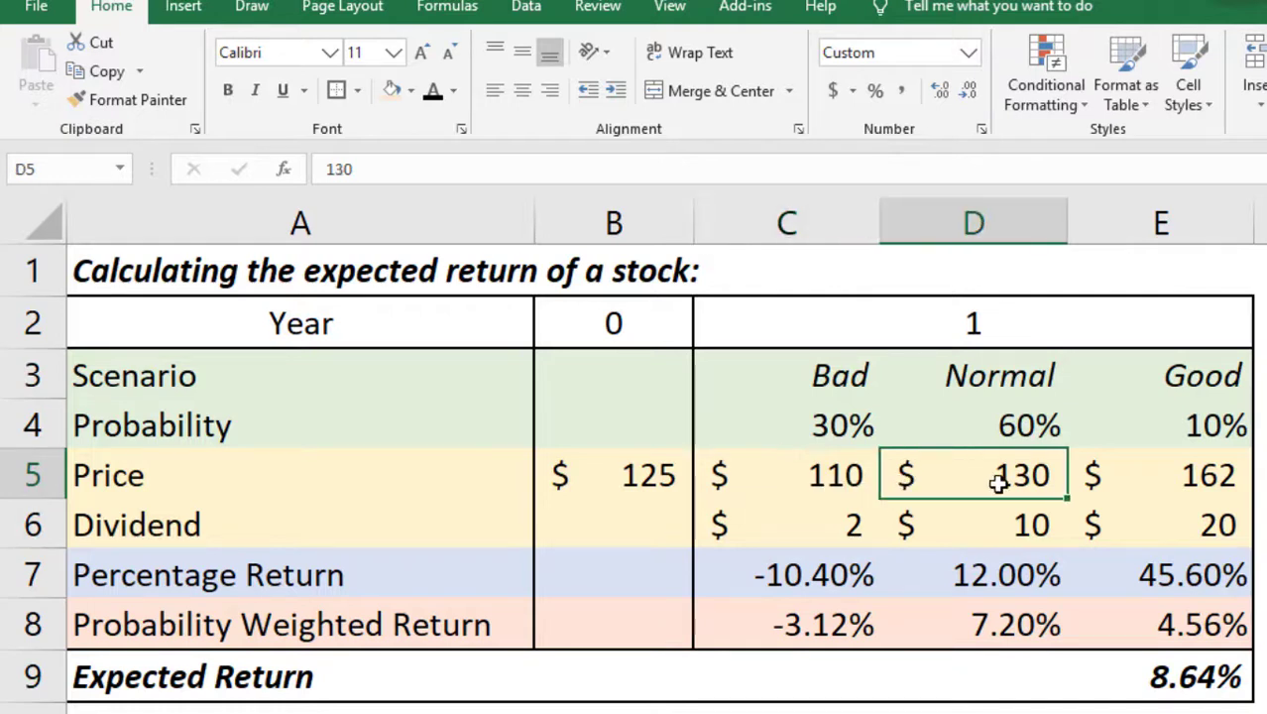
{"action": "left_click", "coordinate": [1209, 478]}
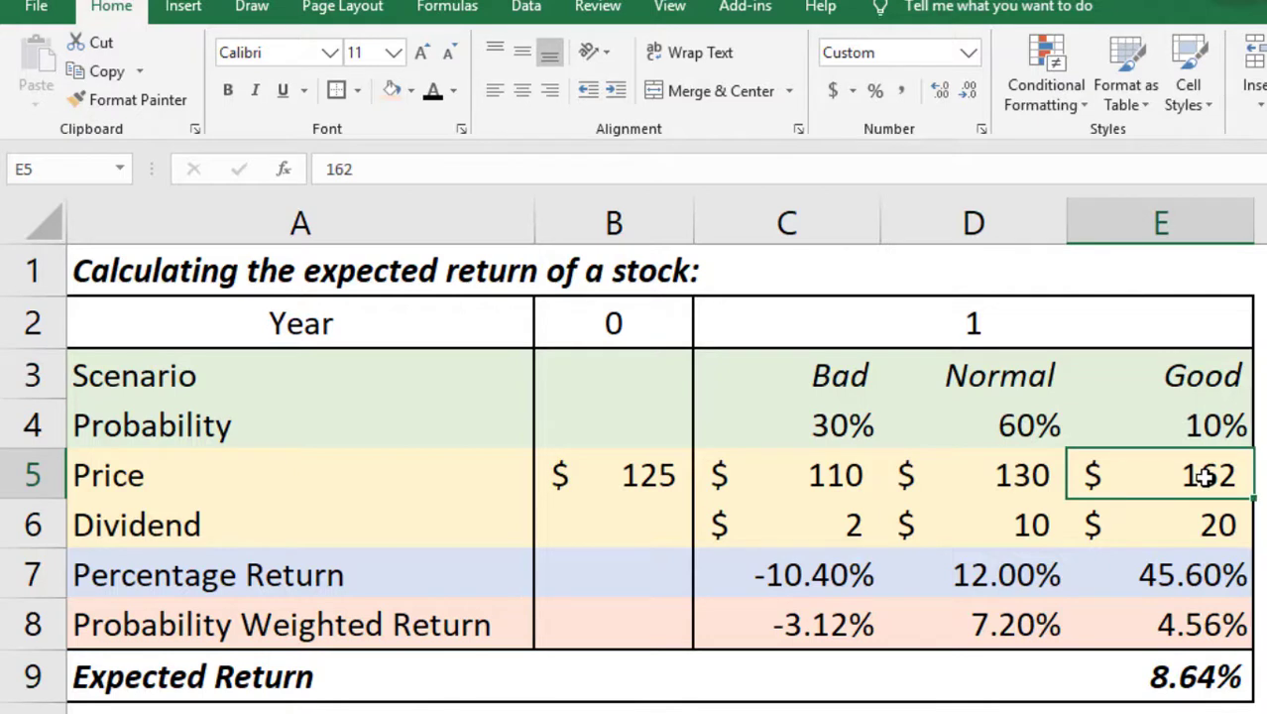
{"action": "left_click", "coordinate": [790, 532]}
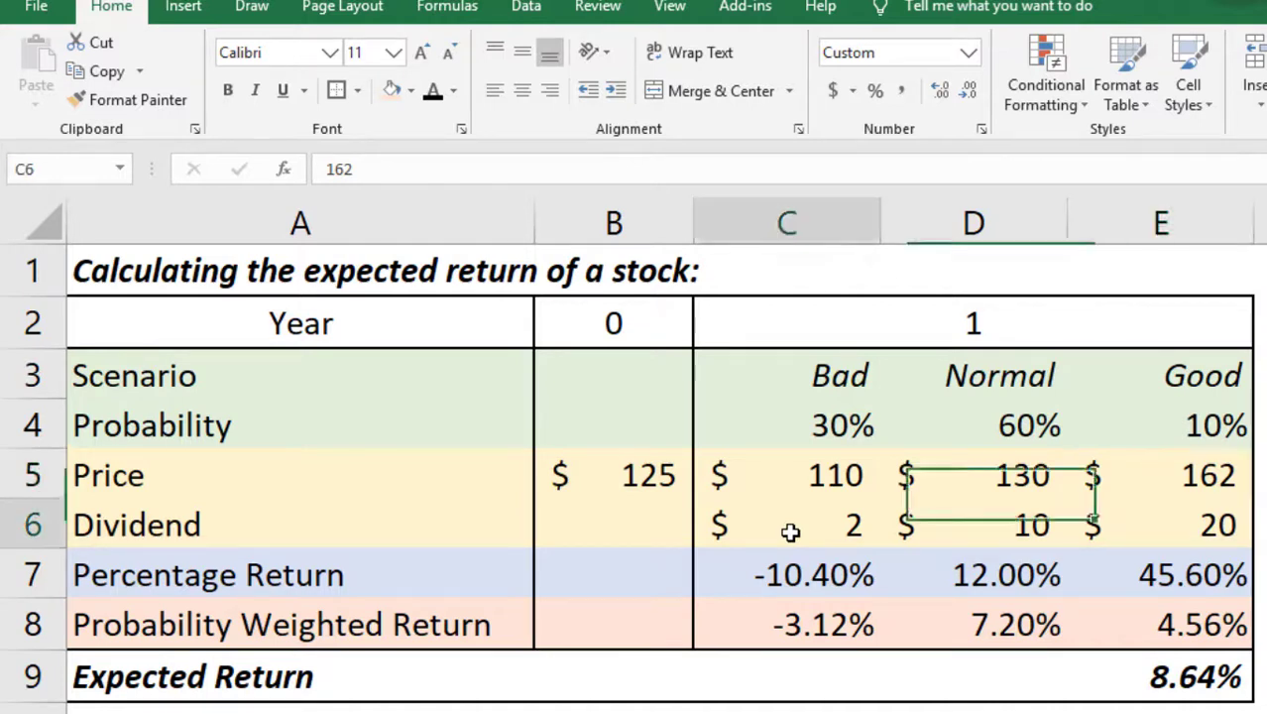
{"action": "left_click", "coordinate": [1009, 534]}
{"action": "left_click", "coordinate": [1160, 529]}
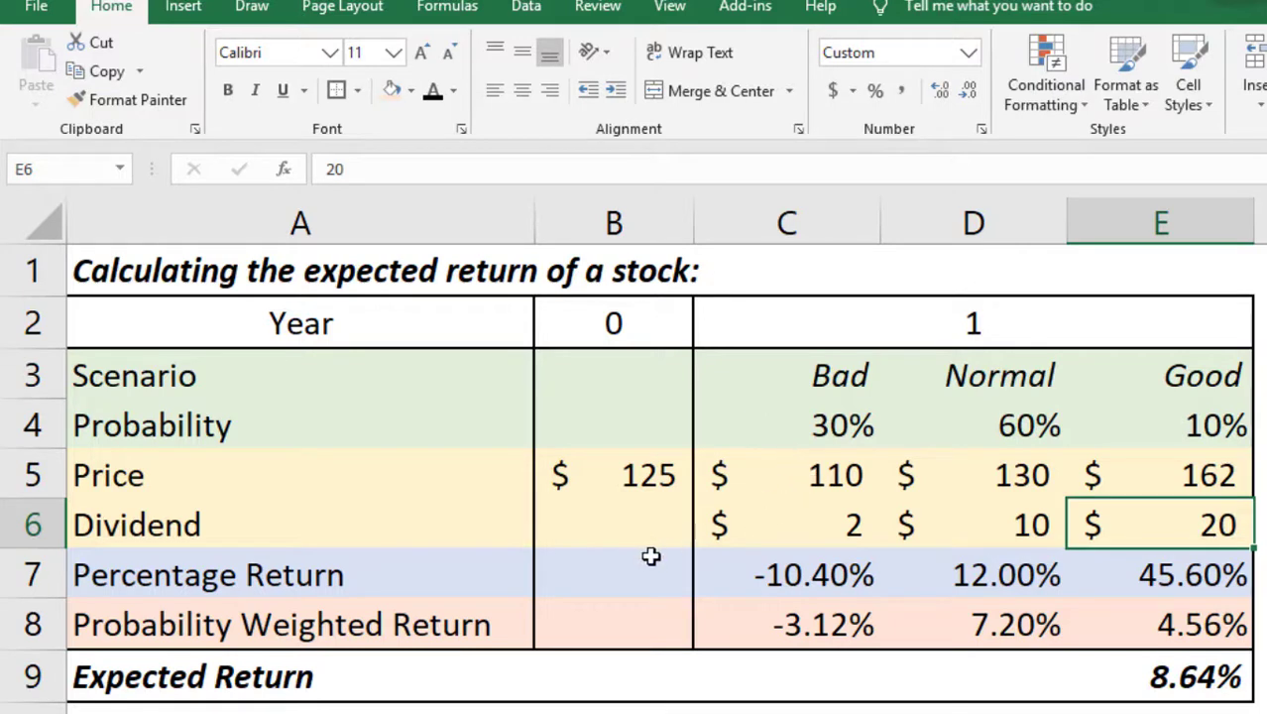
{"action": "left_click", "coordinate": [607, 476]}
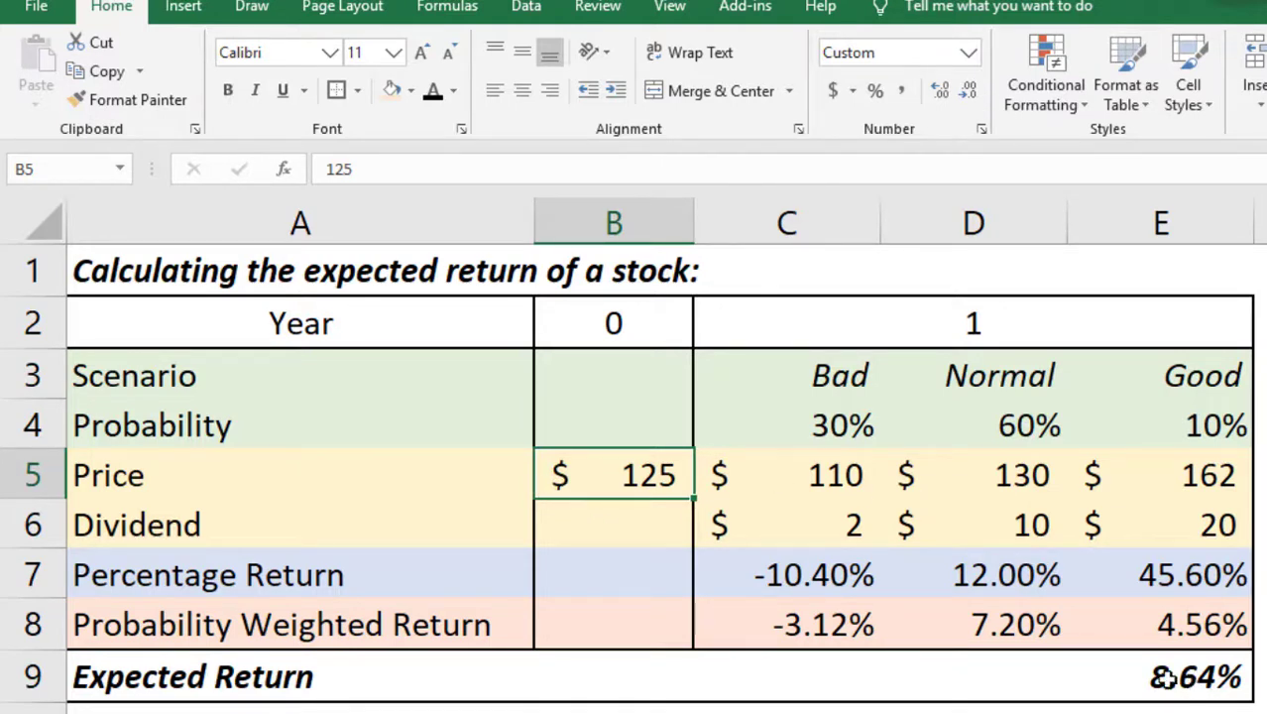
Clear the calculated results in C7:E9.
{"action": "left_click_drag", "start_coordinate": [99, 675], "coordinate": [1233, 691]}
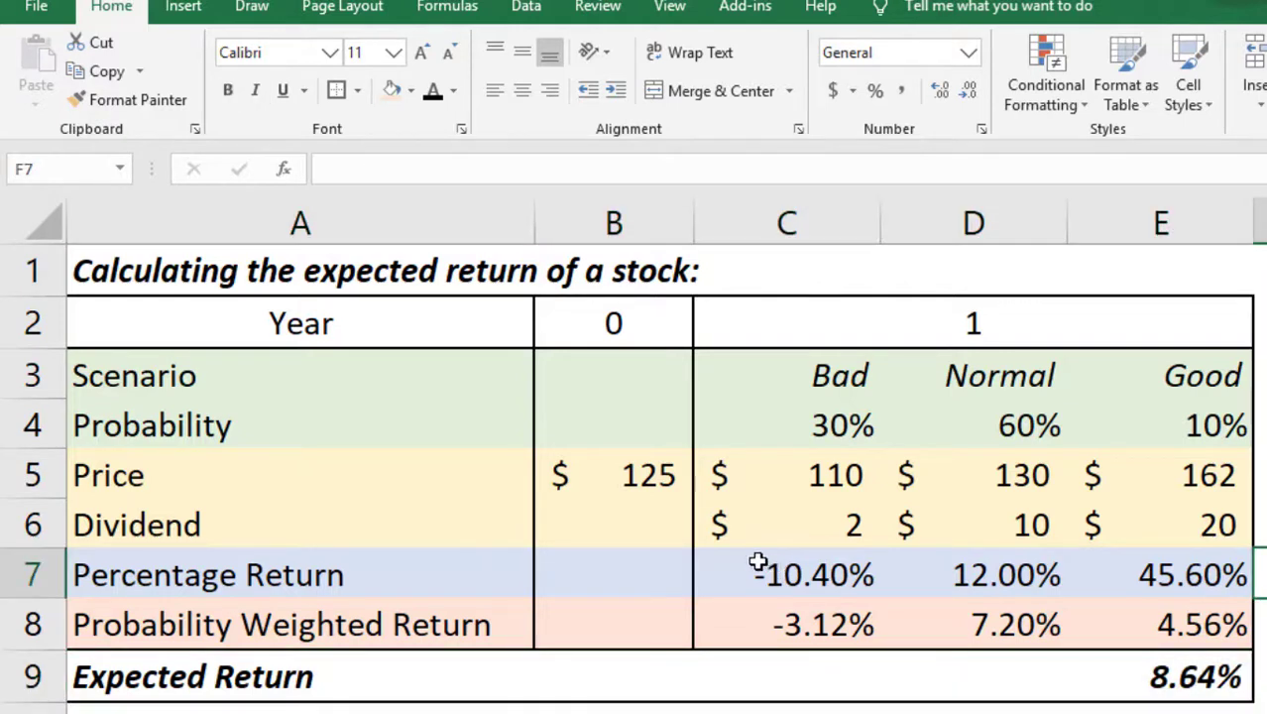
{"action": "left_click_drag", "start_coordinate": [764, 561], "coordinate": [1184, 680]}
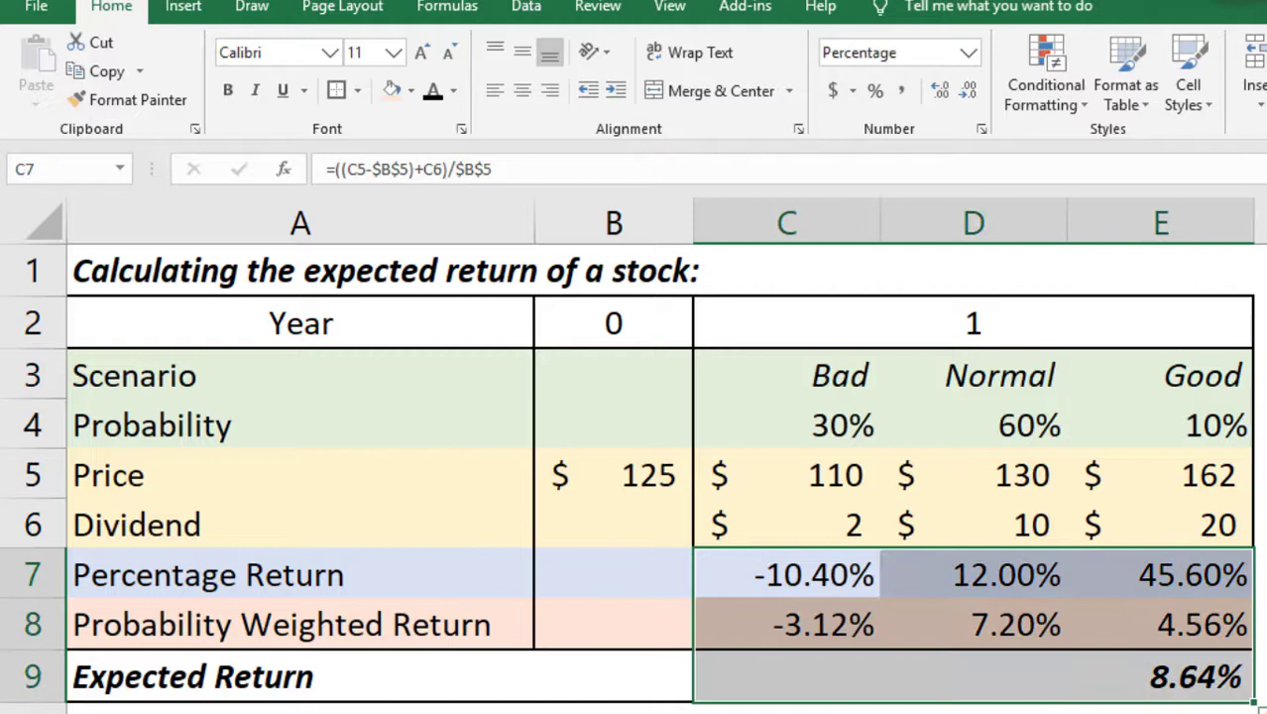
{"action": "key", "text": "Delete"}
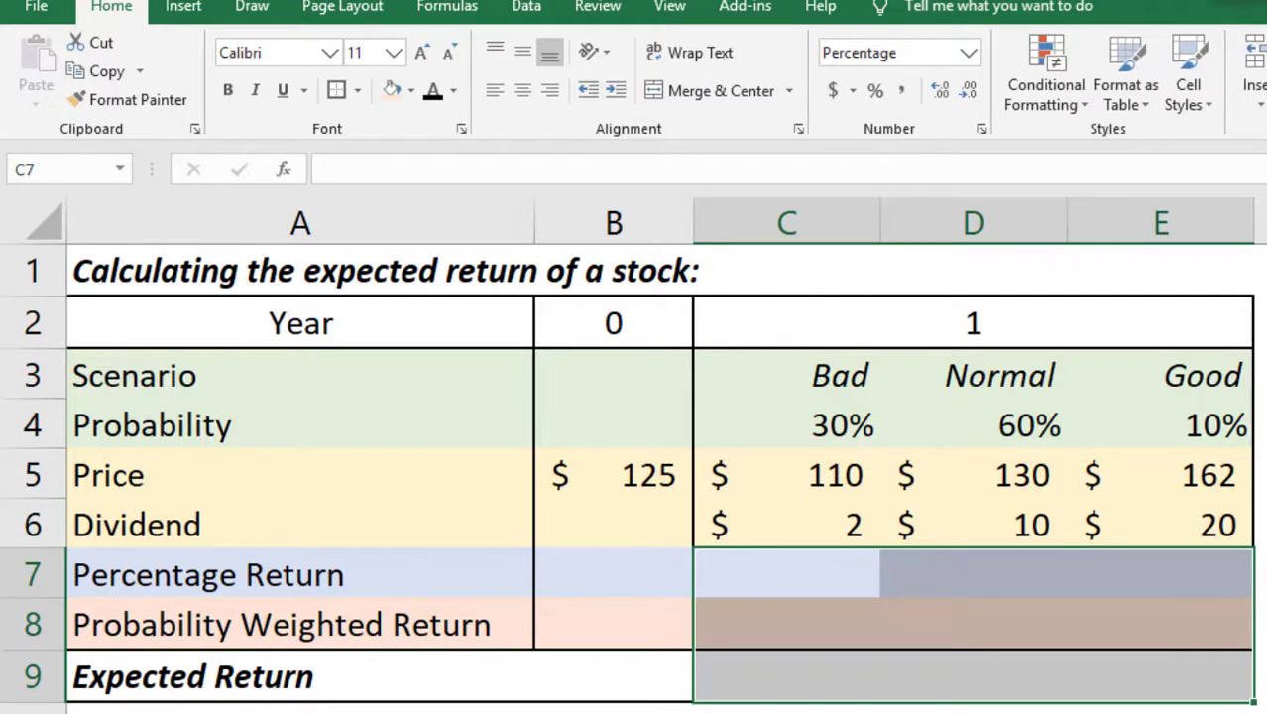
Enter the Bad scenario's percentage return formula =((C5-$B$5)+C6)/$B$5 in C7.
{"action": "left_click", "coordinate": [796, 572]}
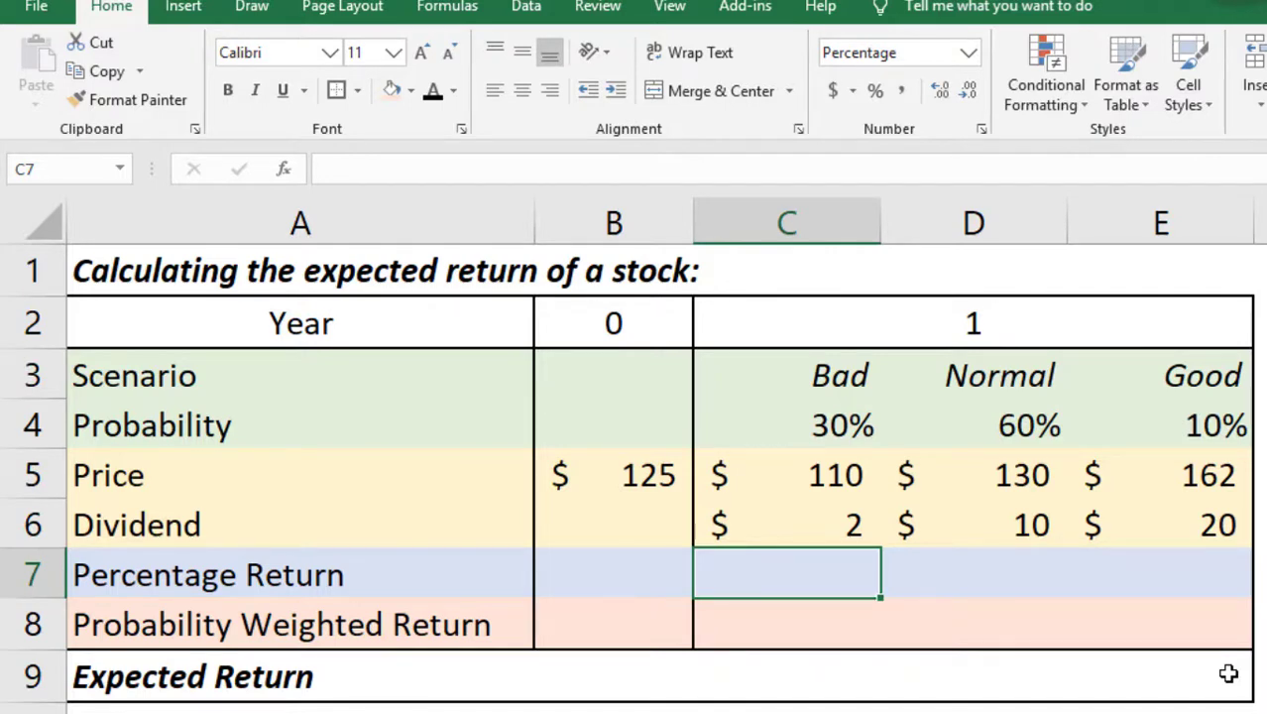
{"action": "type", "text": "=("}
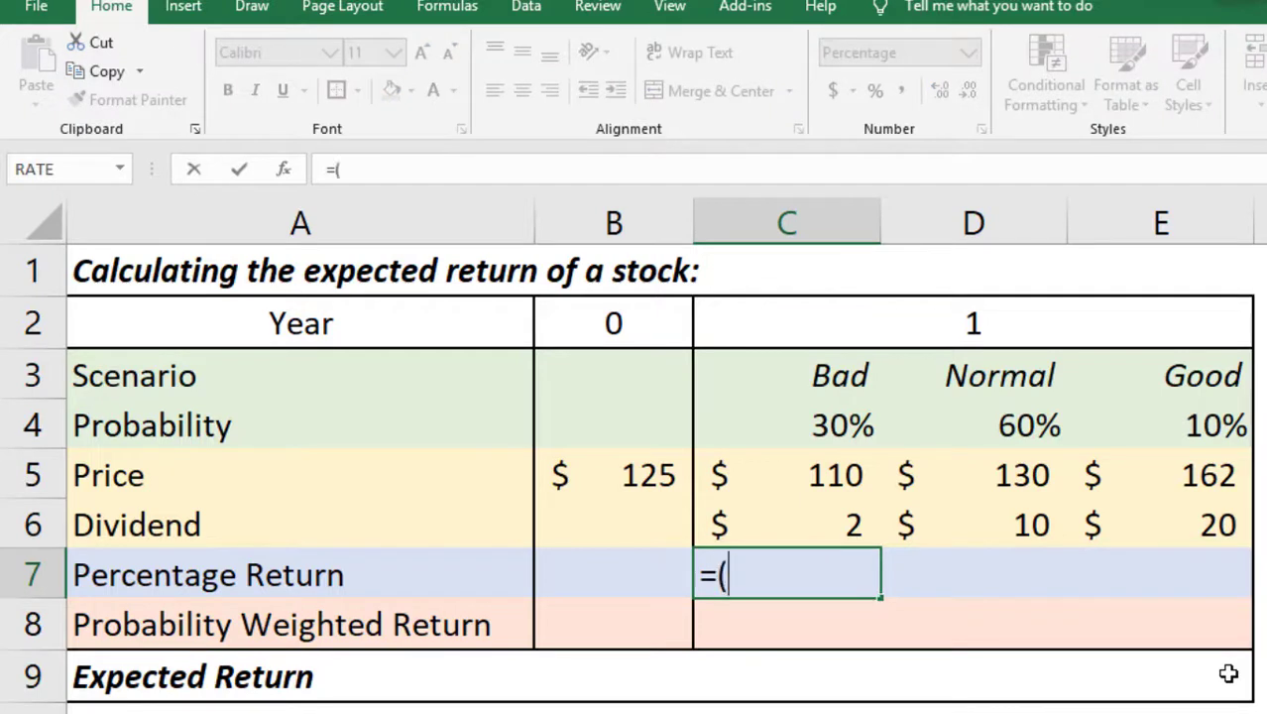
{"action": "type", "text": "(("}
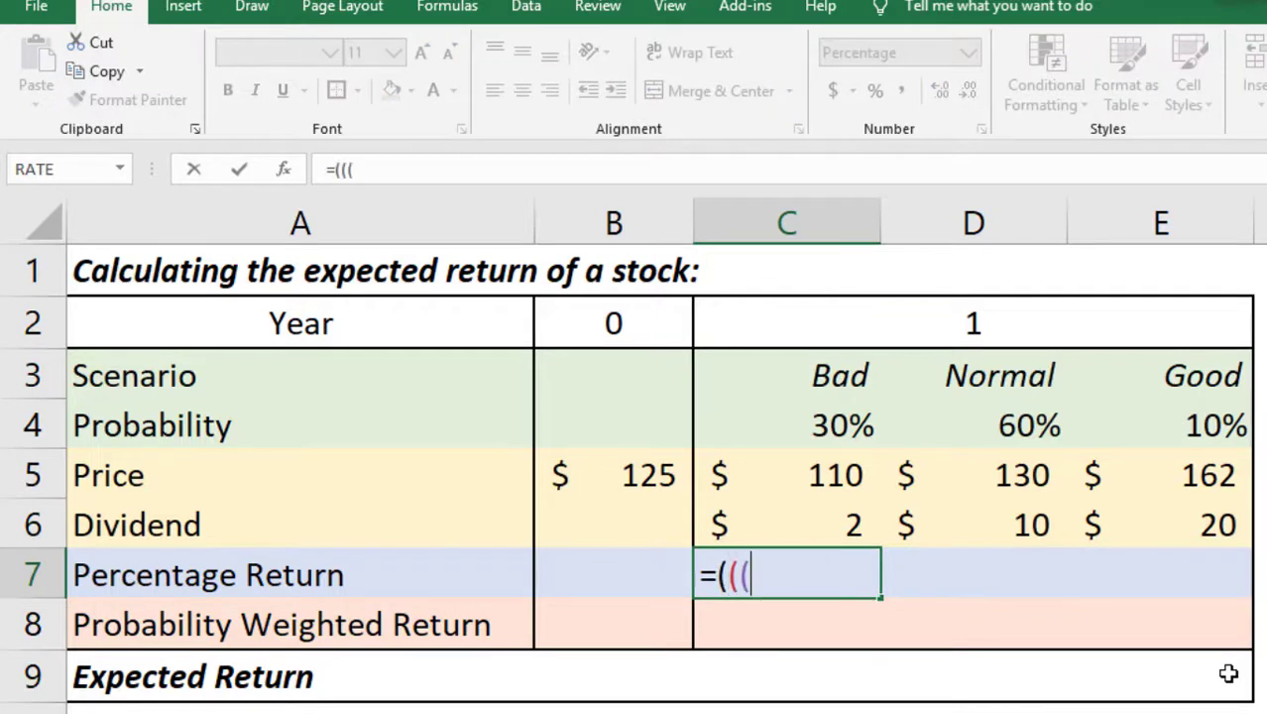
{"action": "key", "text": "BackSpace"}
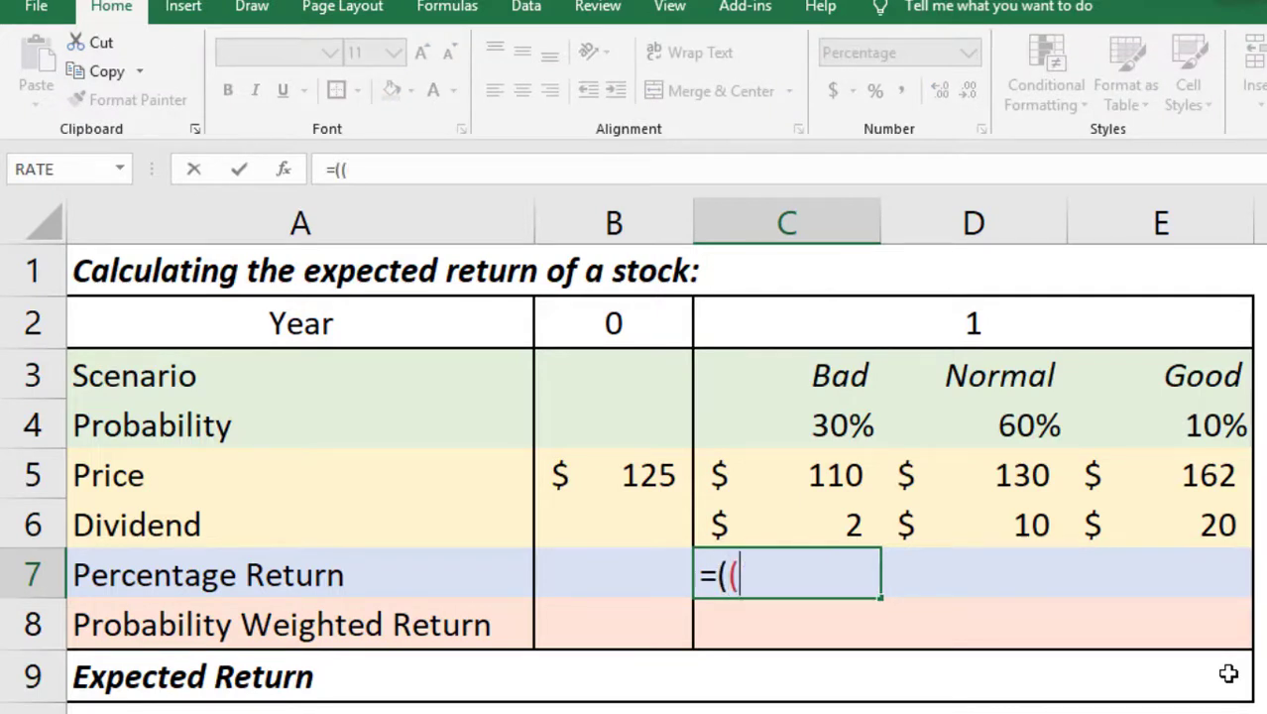
{"action": "left_click", "coordinate": [823, 474]}
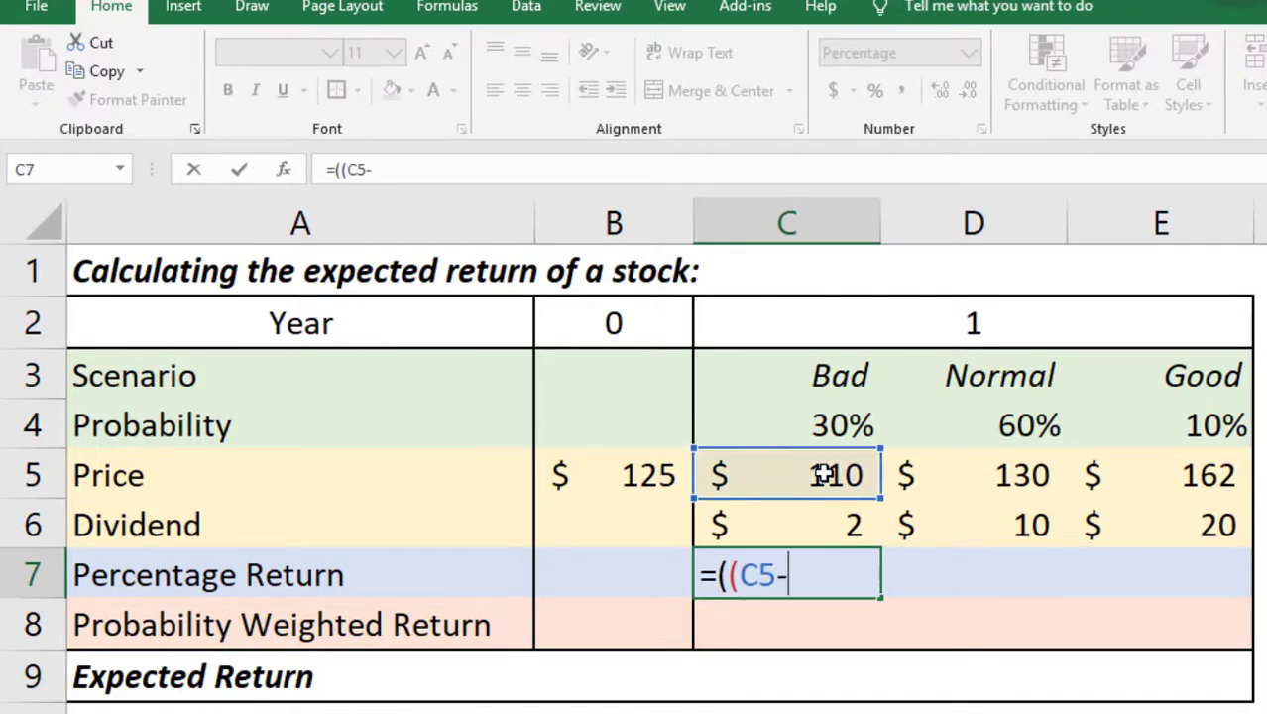
{"action": "left_click", "coordinate": [634, 475]}
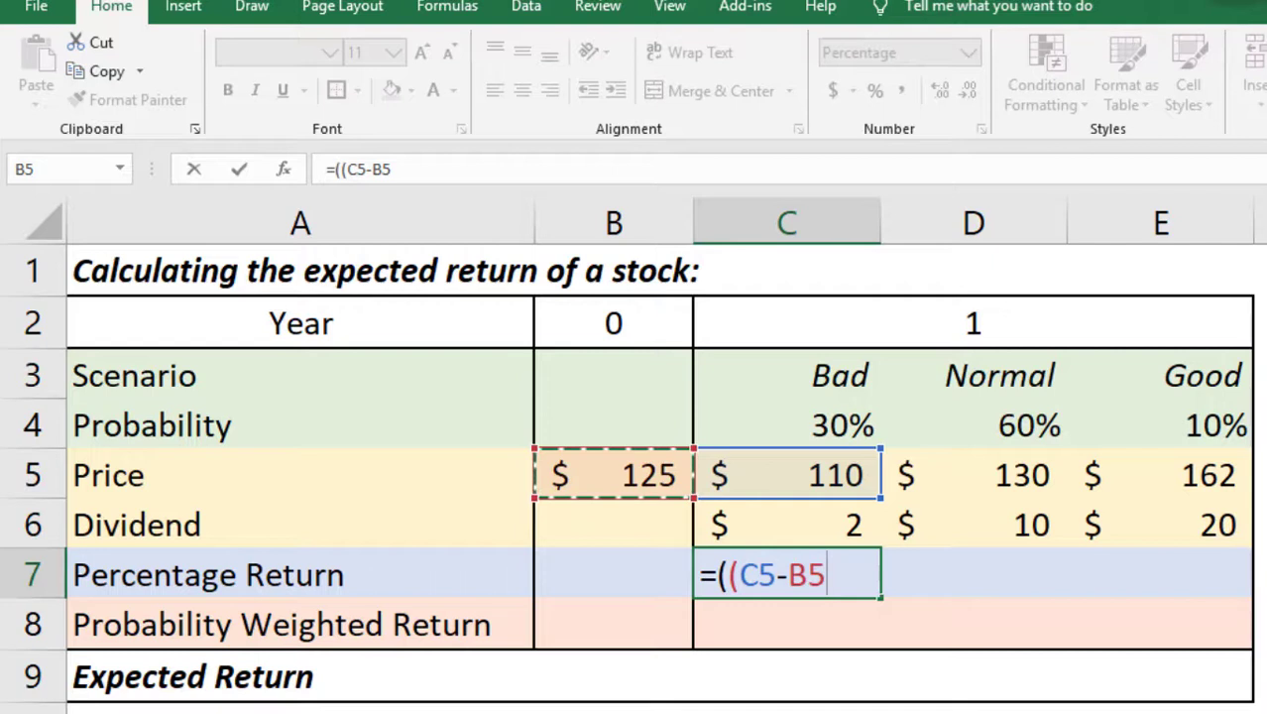
{"action": "key", "text": "F4"}
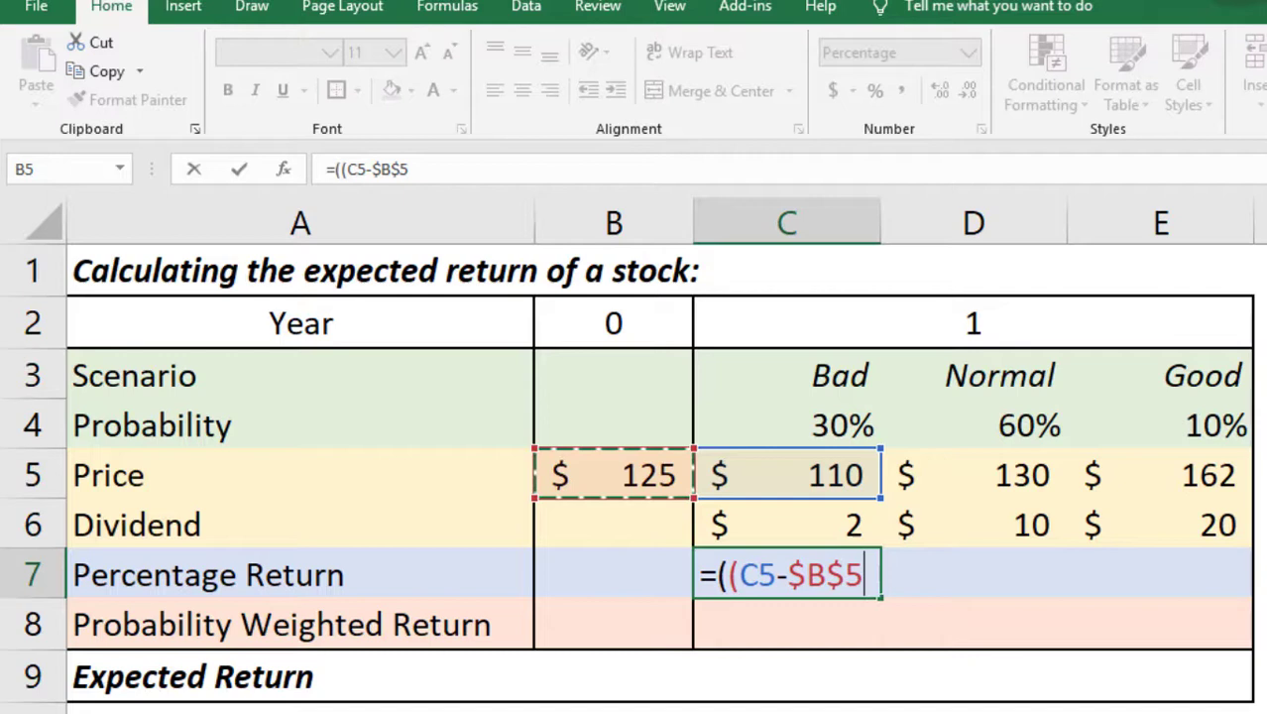
{"action": "type", "text": ")+"}
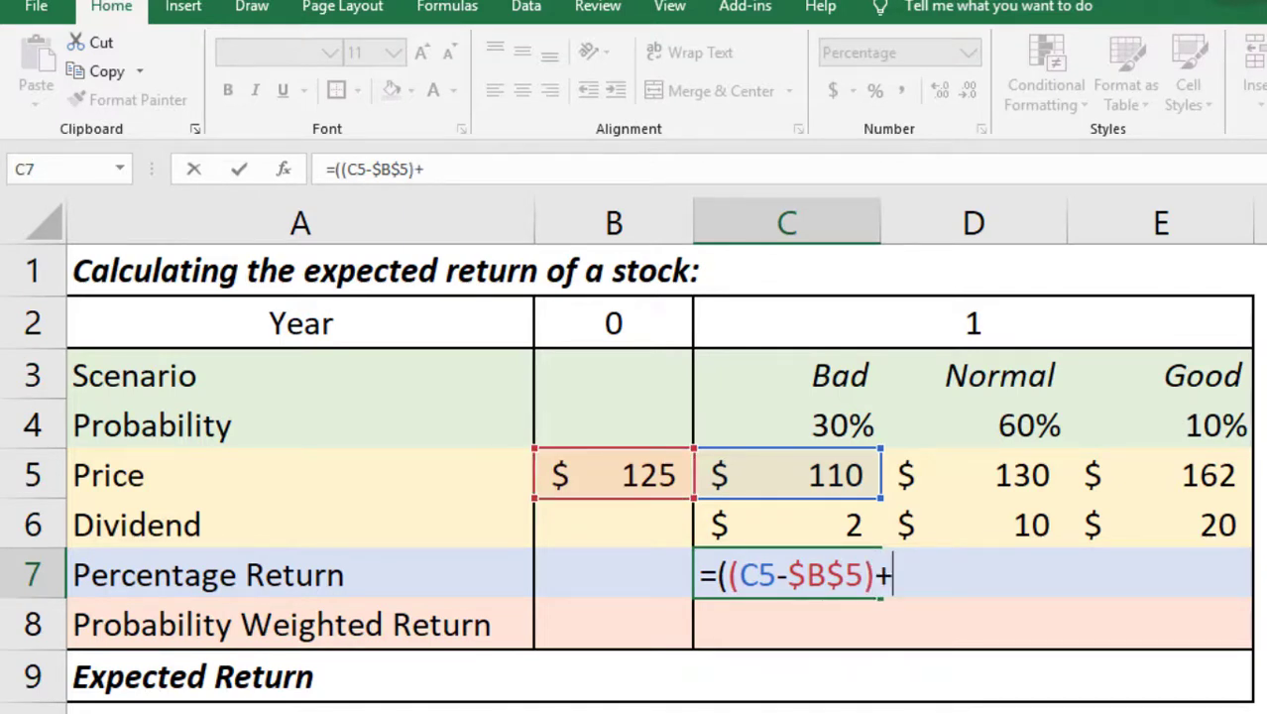
{"action": "left_click", "coordinate": [813, 523]}
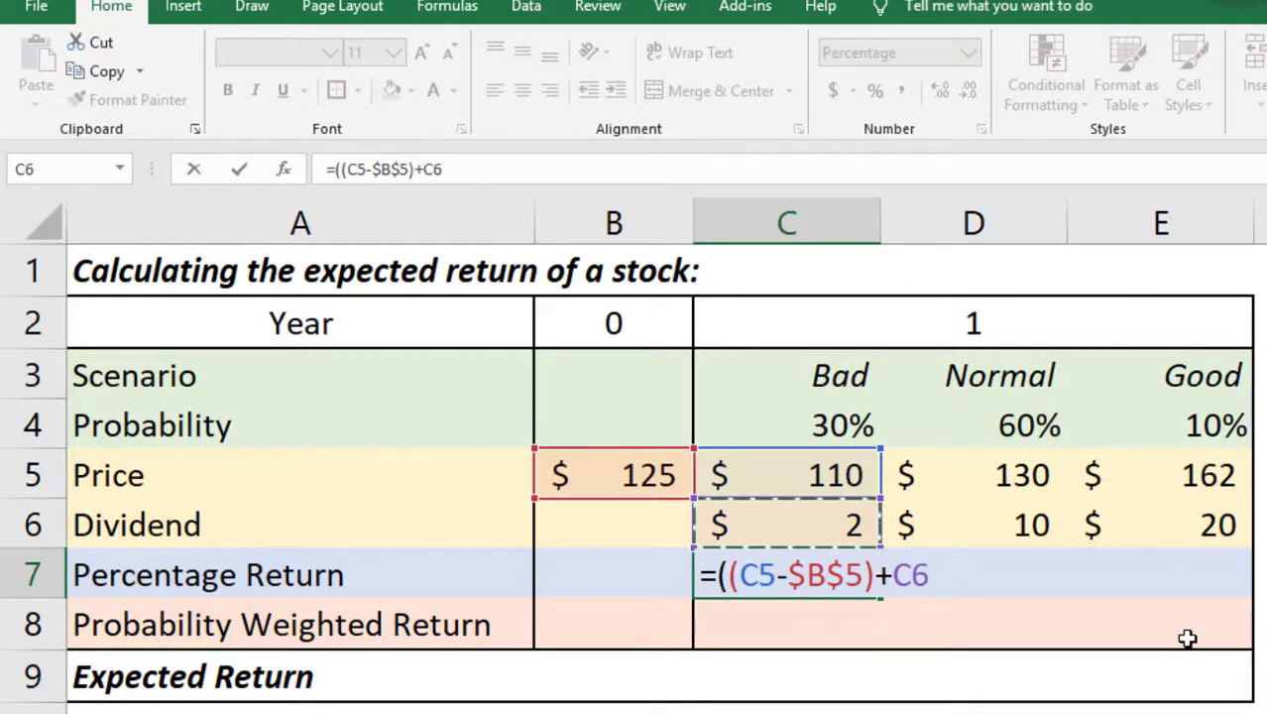
{"action": "type", "text": ")"}
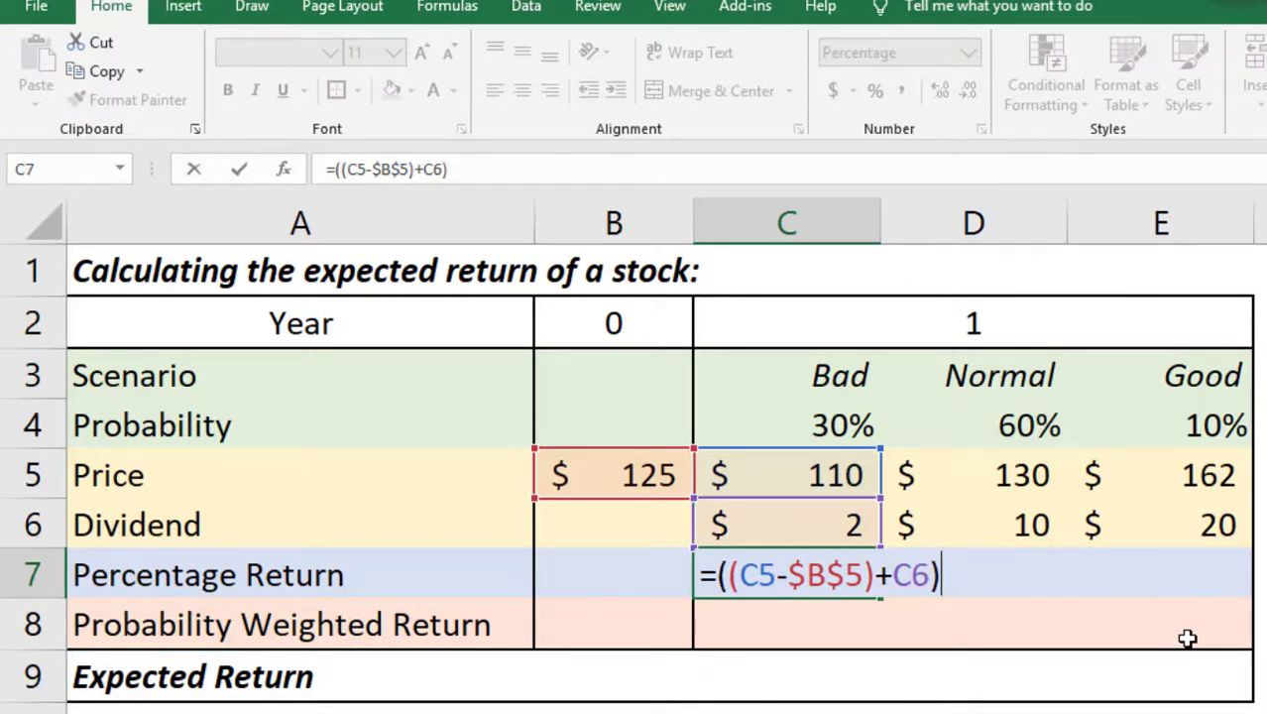
{"action": "type", "text": "/"}
{"action": "left_click", "coordinate": [609, 474]}
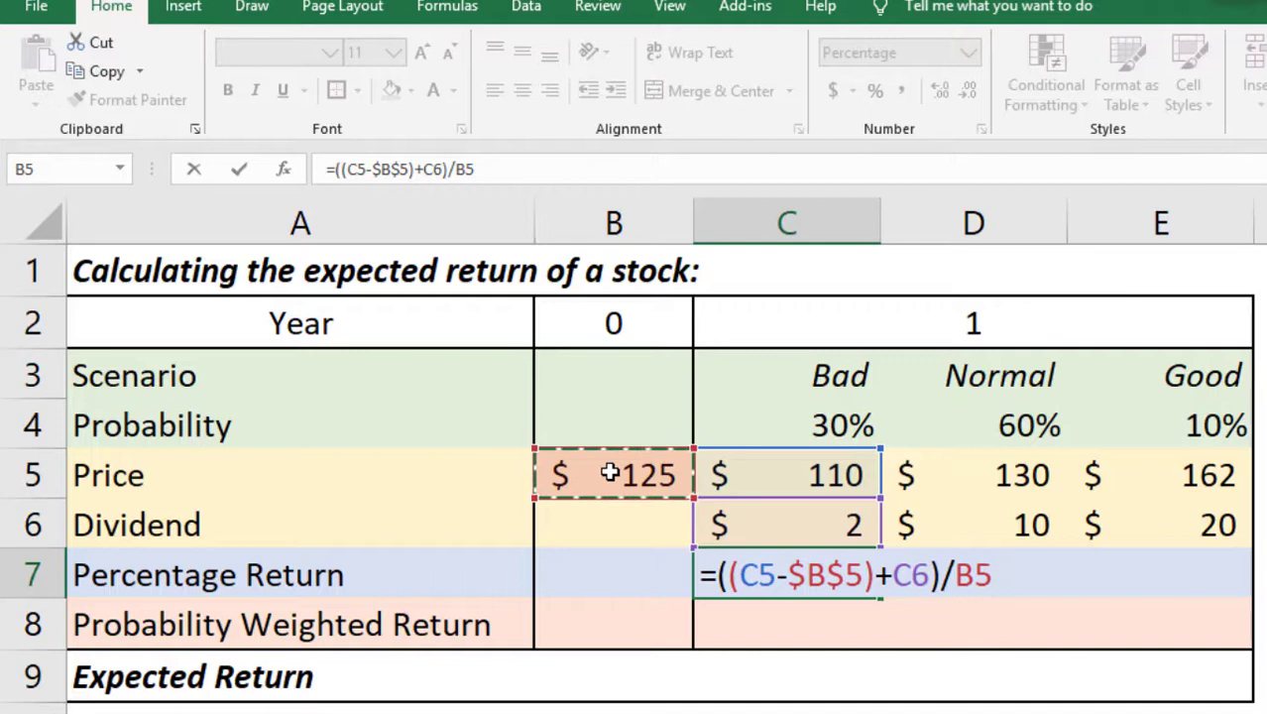
{"action": "key", "text": "F4"}
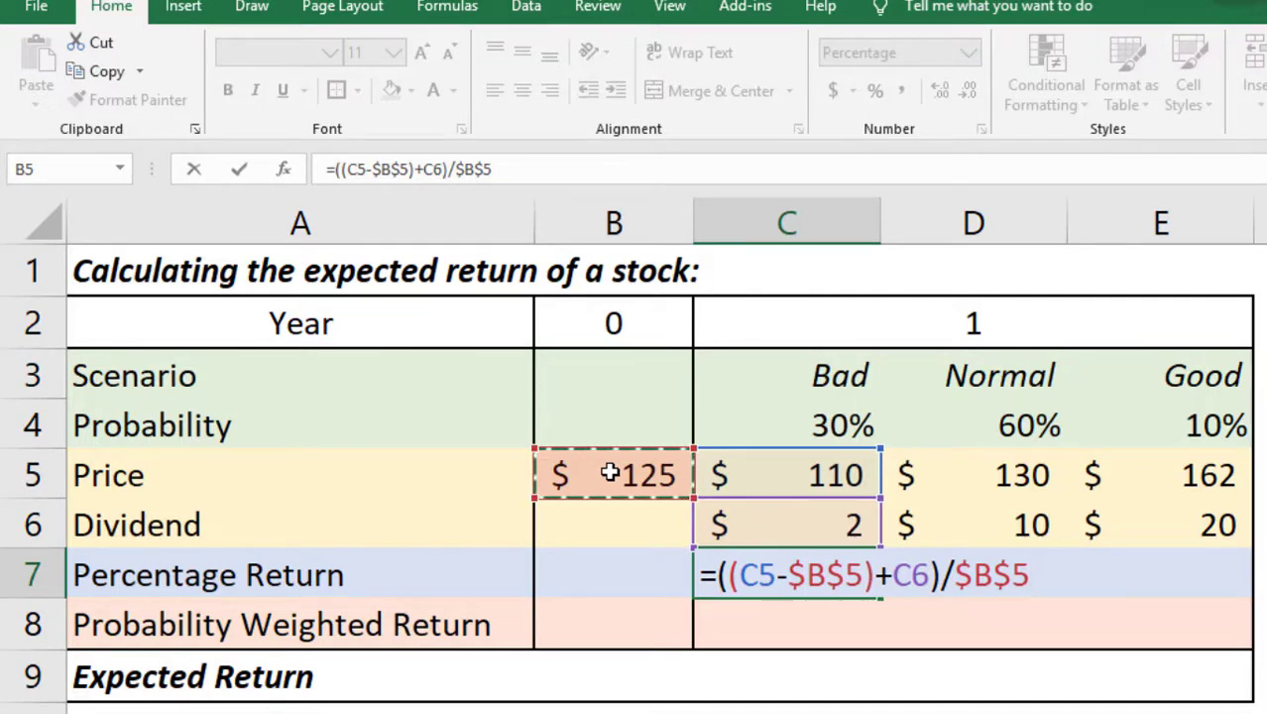
{"action": "key", "text": "Return"}
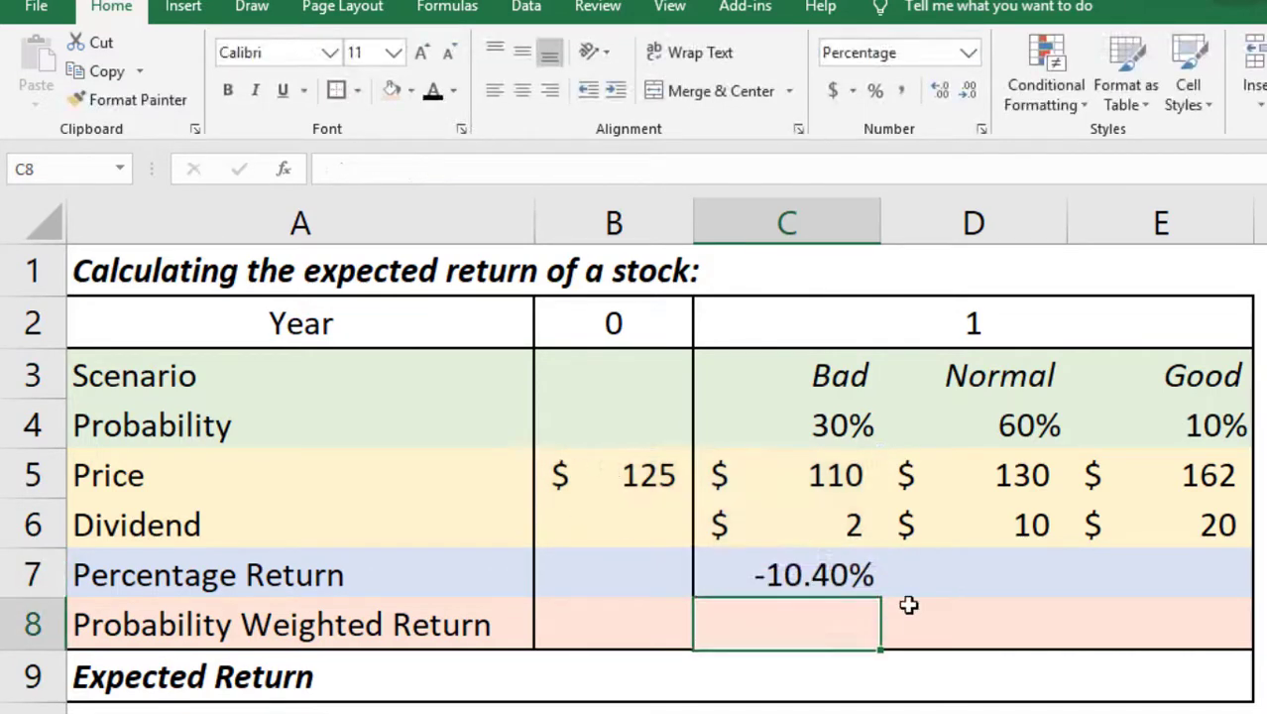
Fill the C7 formula across to E7 without formatting, giving -10.40%, 12.00% and 45.60%.
{"action": "left_click", "coordinate": [787, 577]}
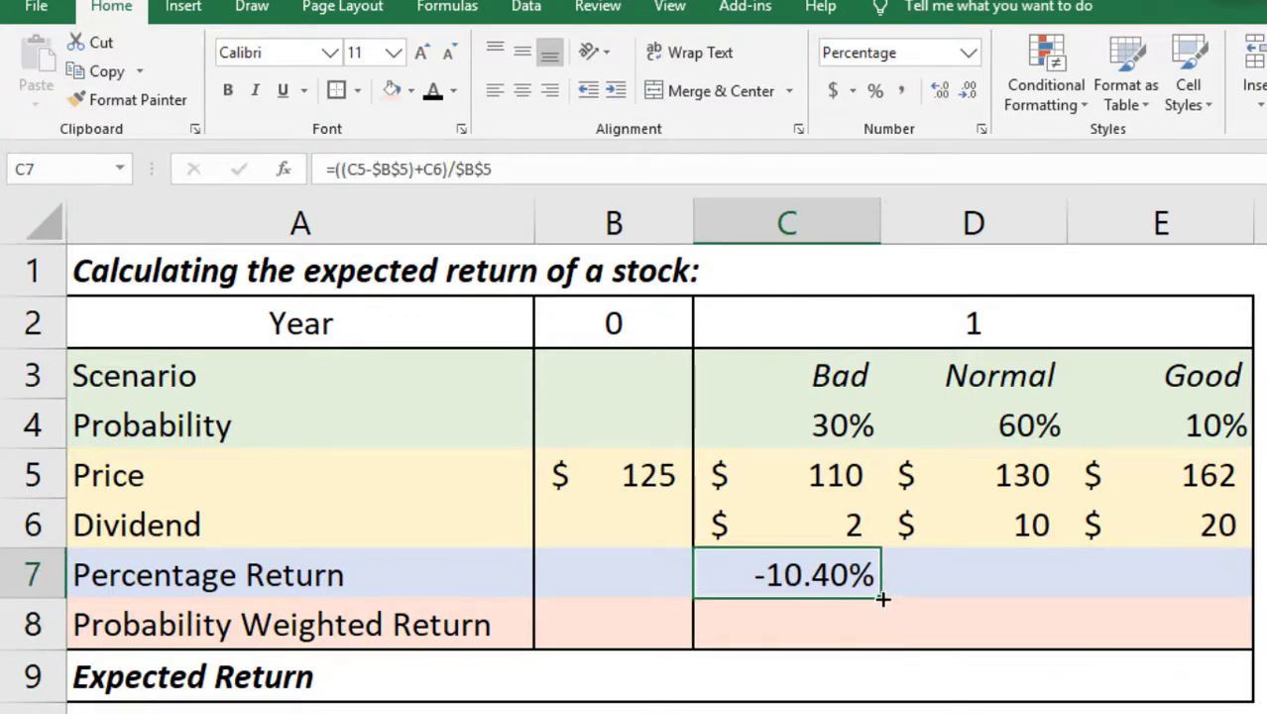
{"action": "left_click_drag", "start_coordinate": [882, 598], "coordinate": [1209, 600]}
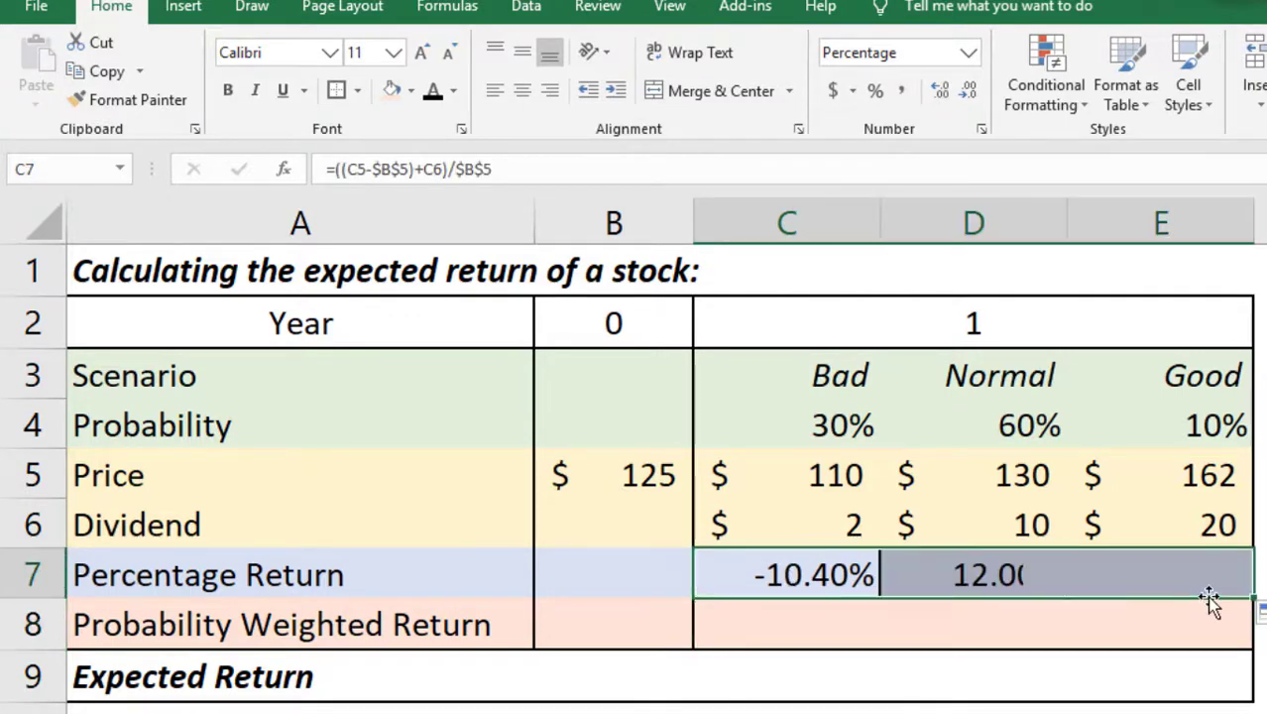
{"action": "left_click", "coordinate": [1261, 611]}
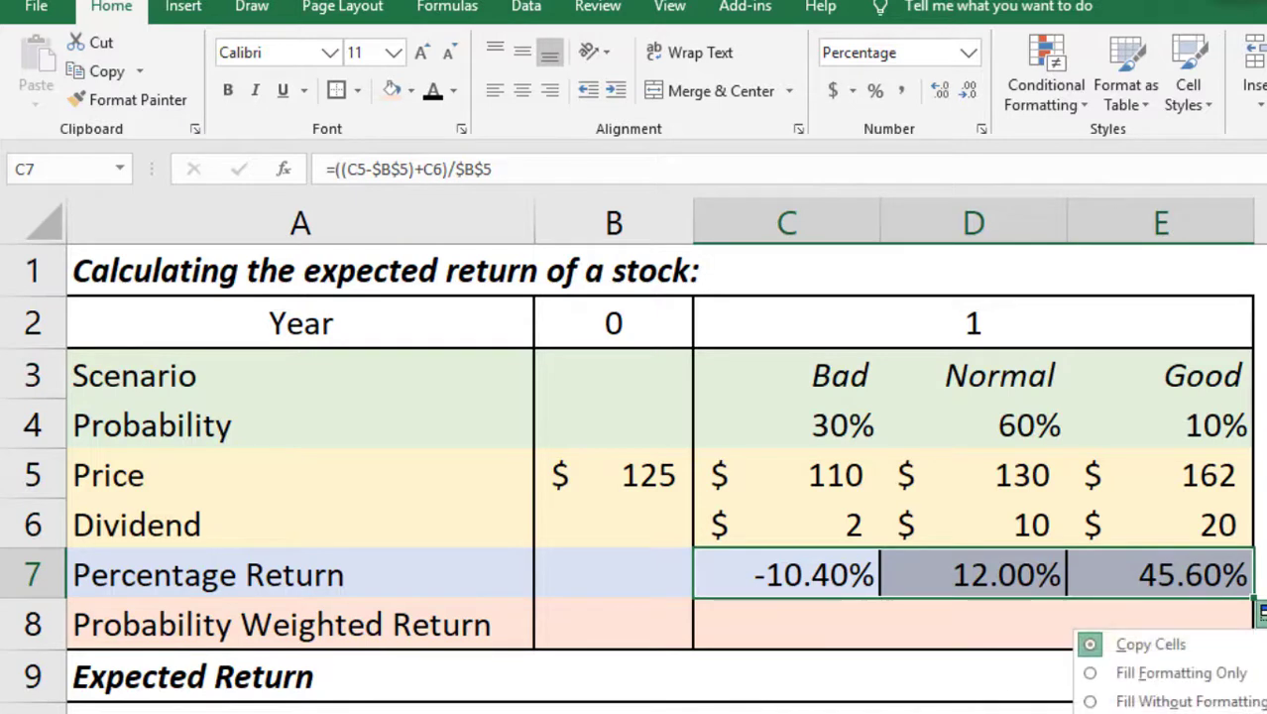
{"action": "left_click", "coordinate": [1177, 702]}
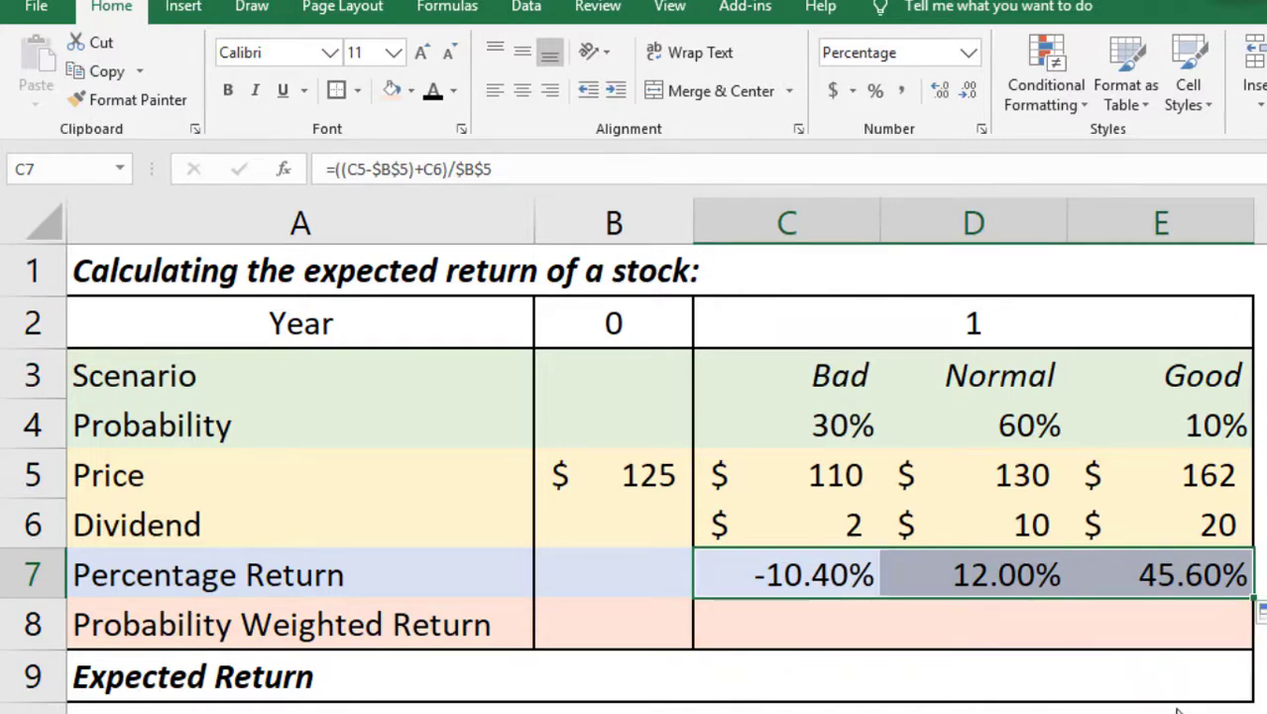
{"action": "left_click", "coordinate": [1266, 575]}
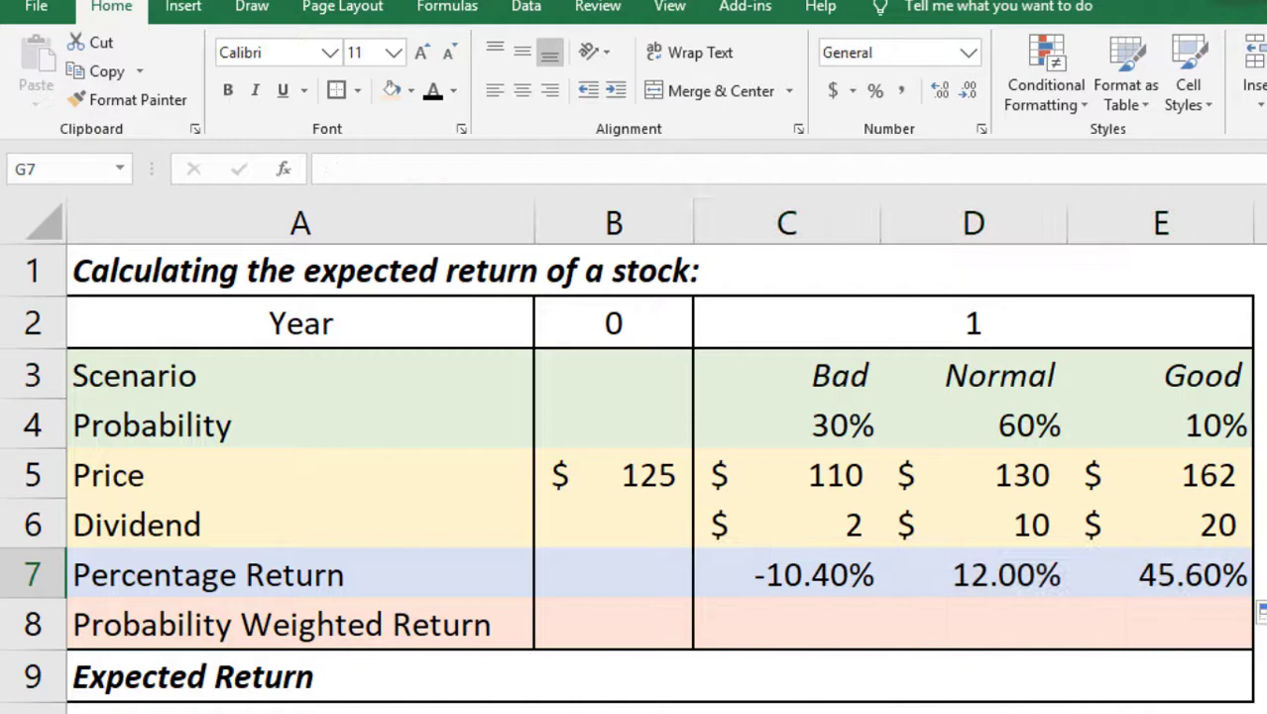
{"action": "left_click", "coordinate": [979, 584]}
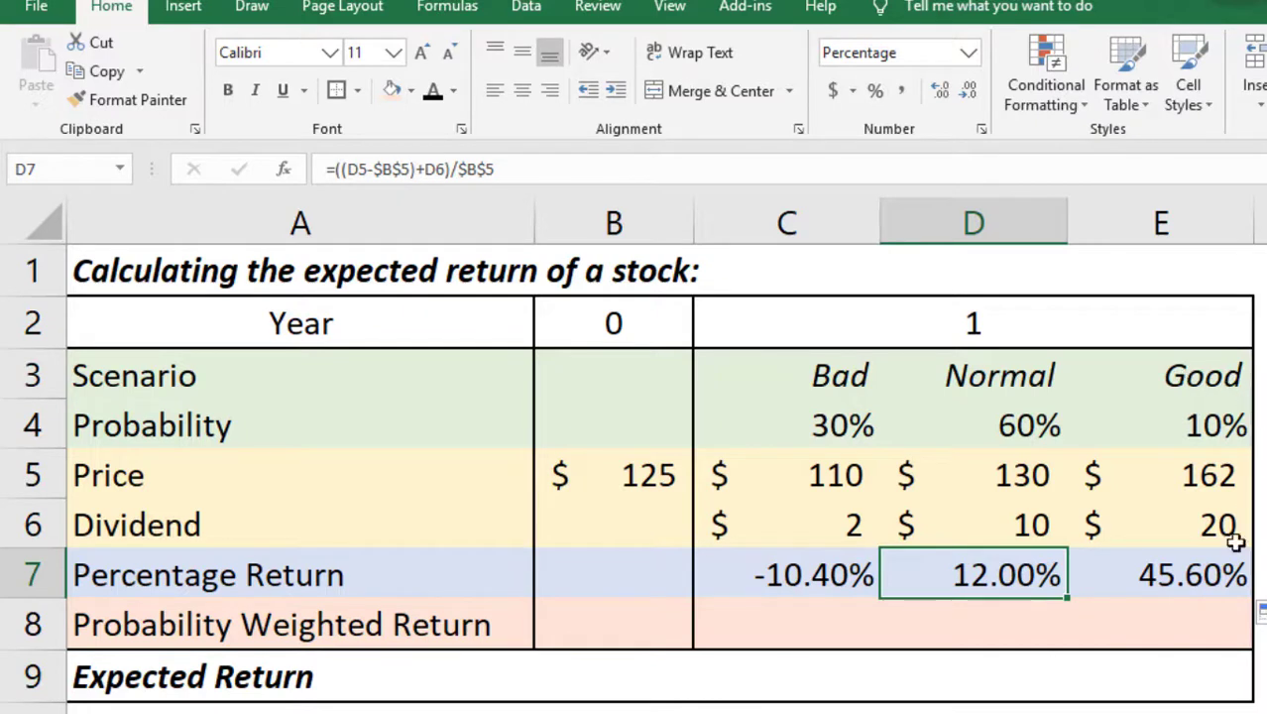
{"action": "left_click", "coordinate": [1162, 575]}
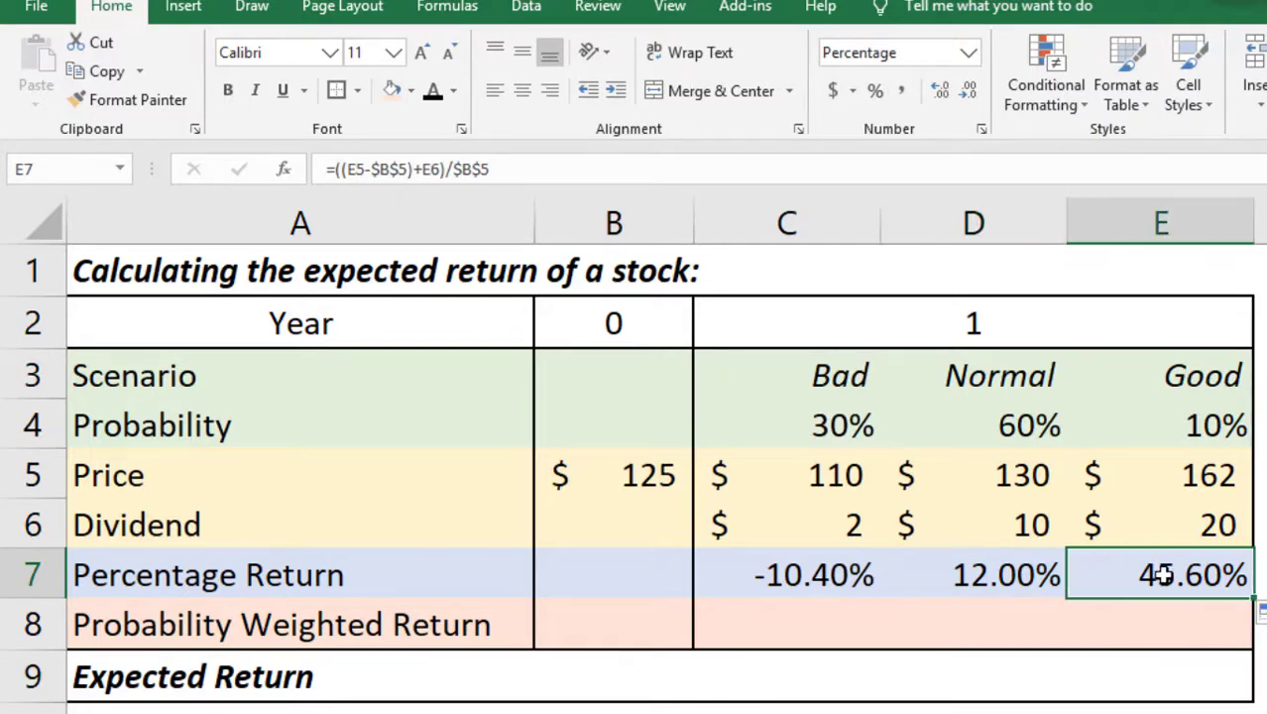
{"action": "left_click", "coordinate": [784, 620]}
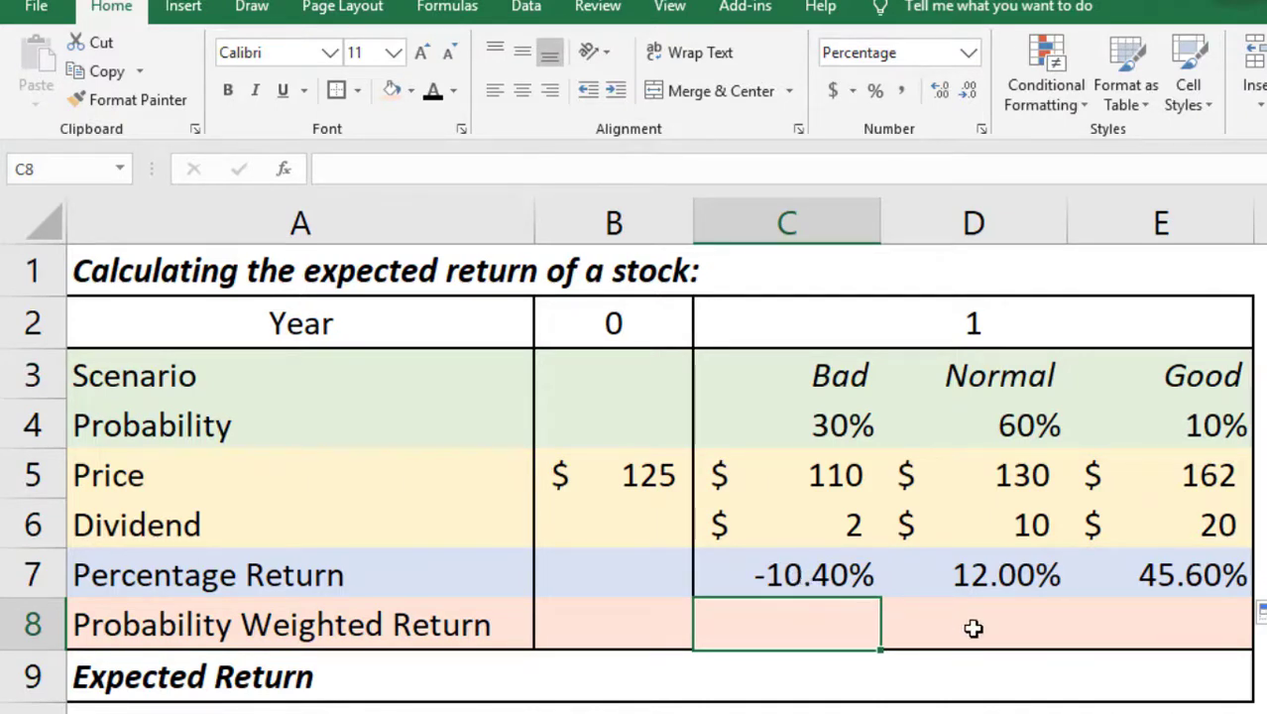
Enter =C7*C4 in C8 and fill it to E8, yielding -3.12%, 7.20% and 4.56%.
{"action": "type", "text": "="}
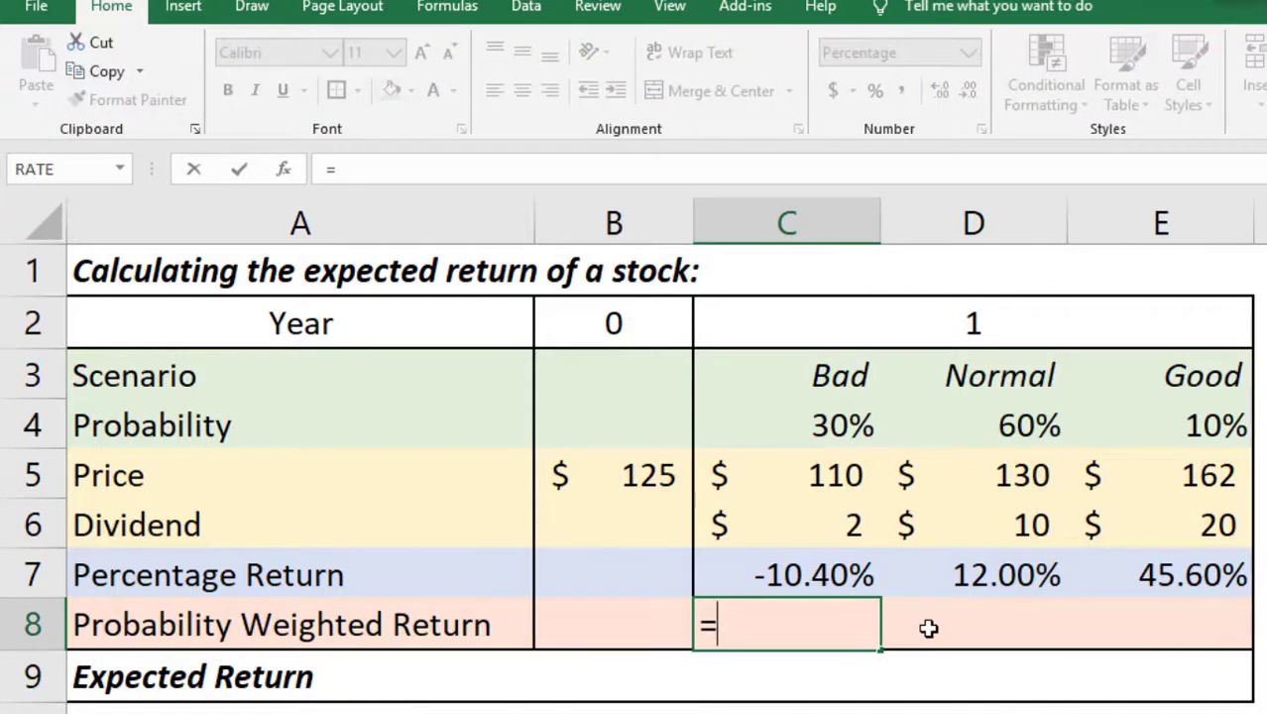
{"action": "left_click", "coordinate": [779, 577]}
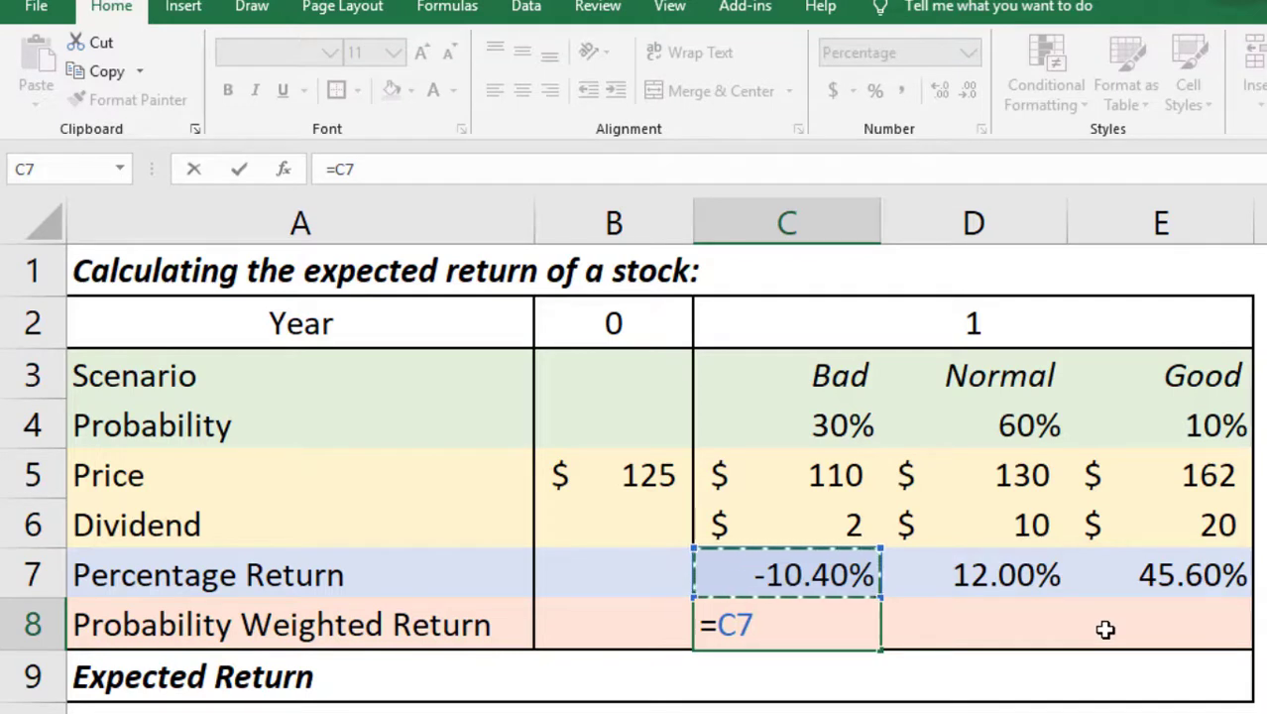
{"action": "type", "text": "*"}
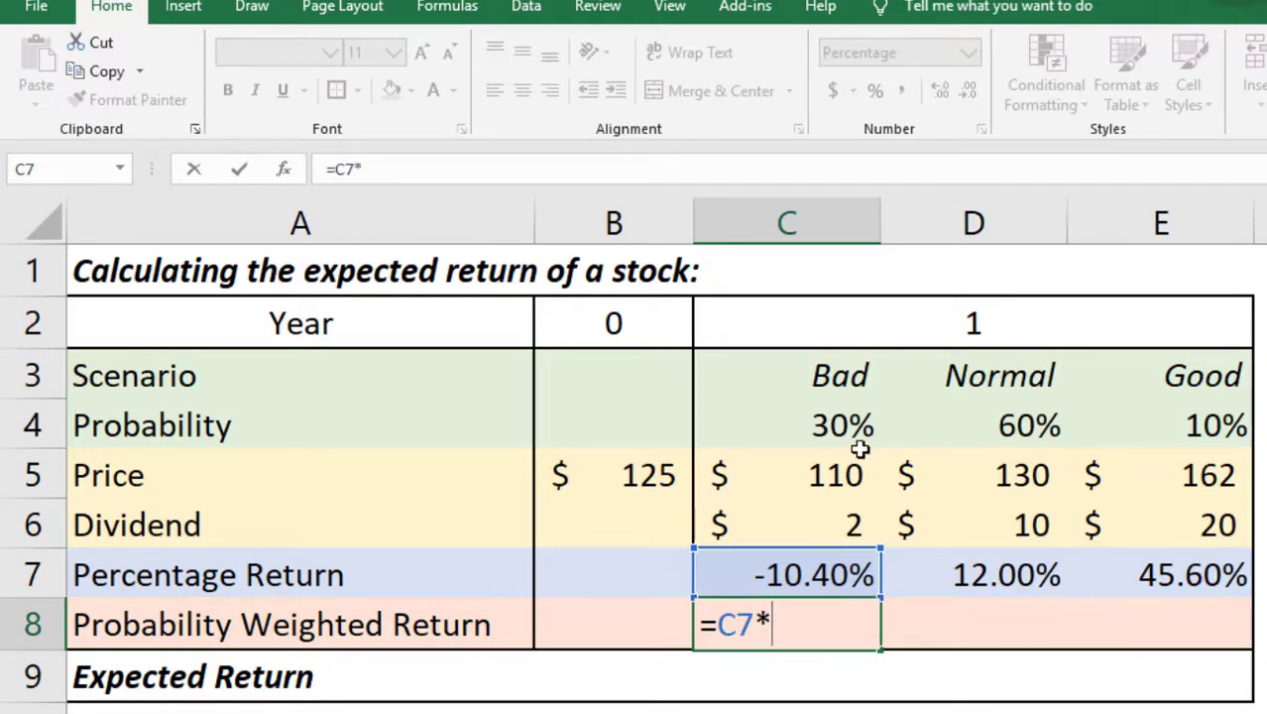
{"action": "left_click", "coordinate": [794, 425]}
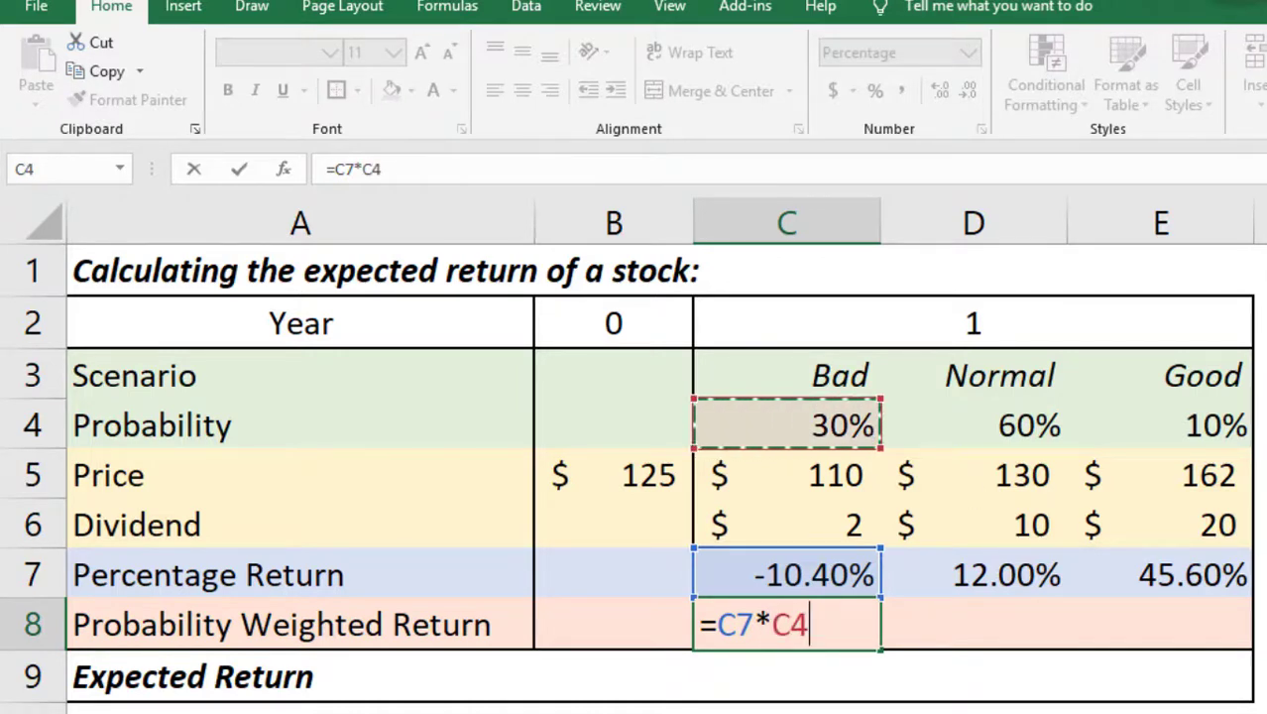
{"action": "key", "text": "Return"}
{"action": "left_click", "coordinate": [786, 624]}
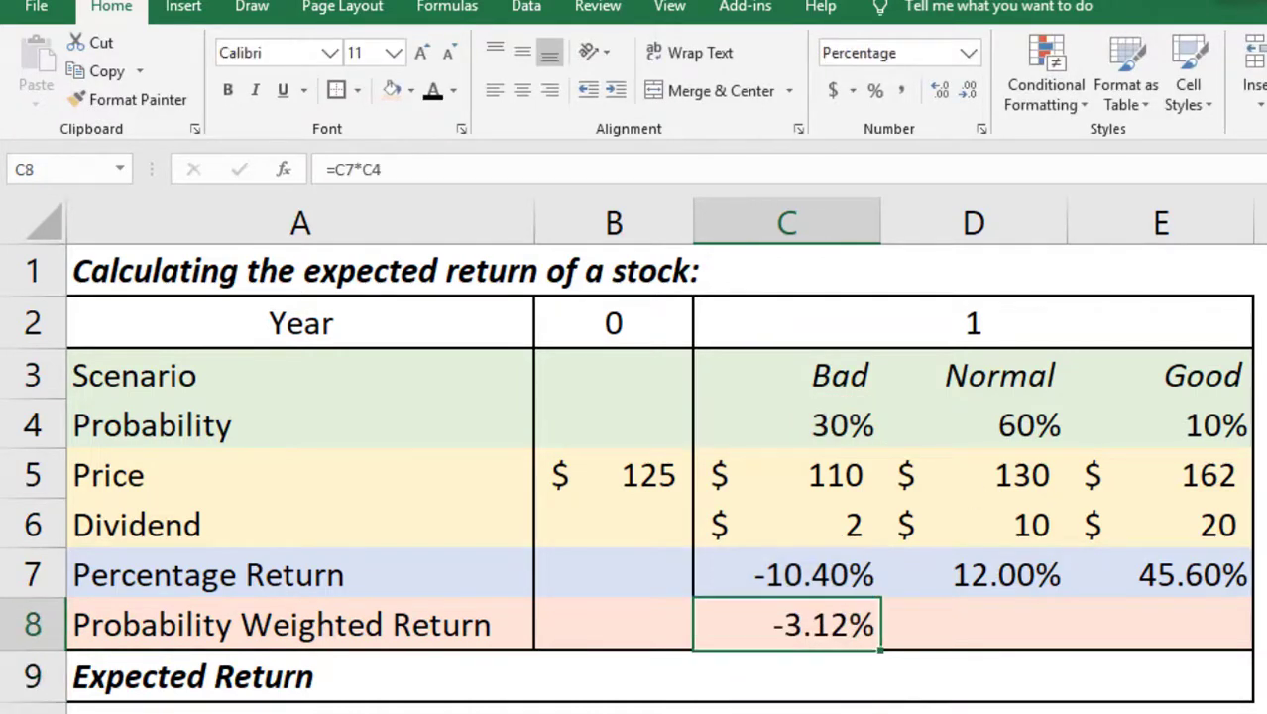
{"action": "left_click_drag", "start_coordinate": [882, 650], "coordinate": [1221, 652]}
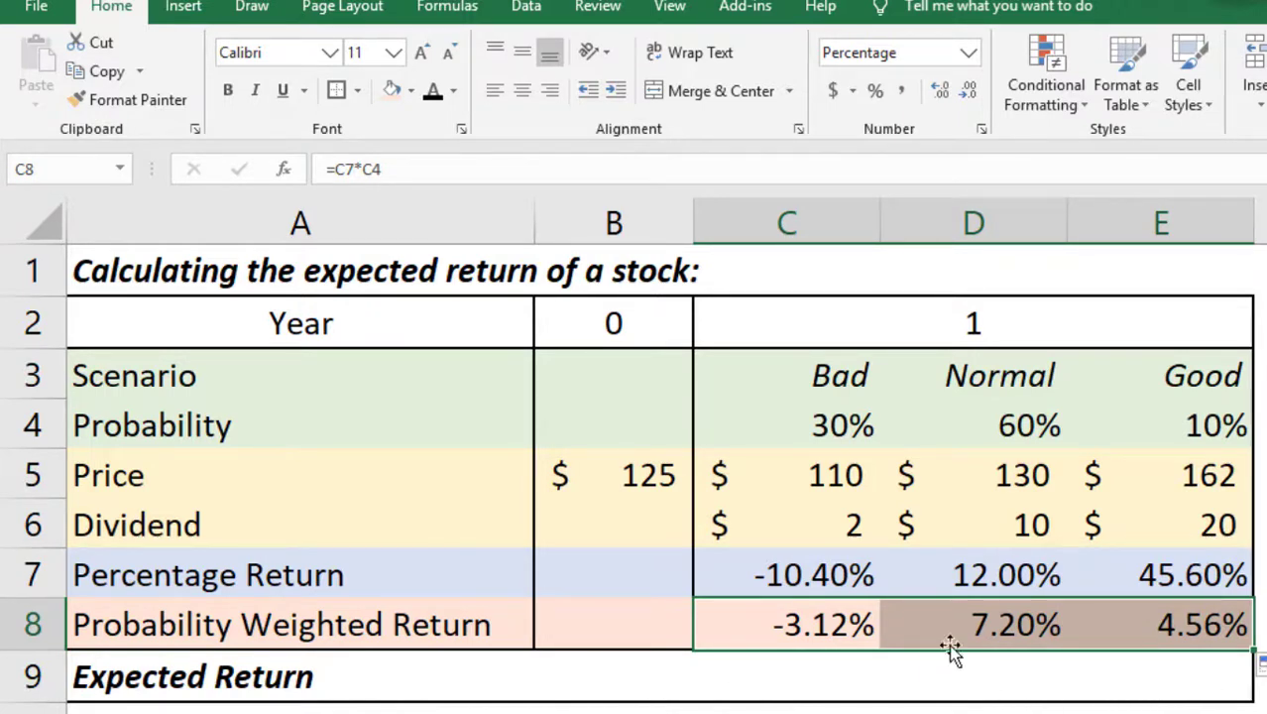
{"action": "left_click", "coordinate": [1251, 678]}
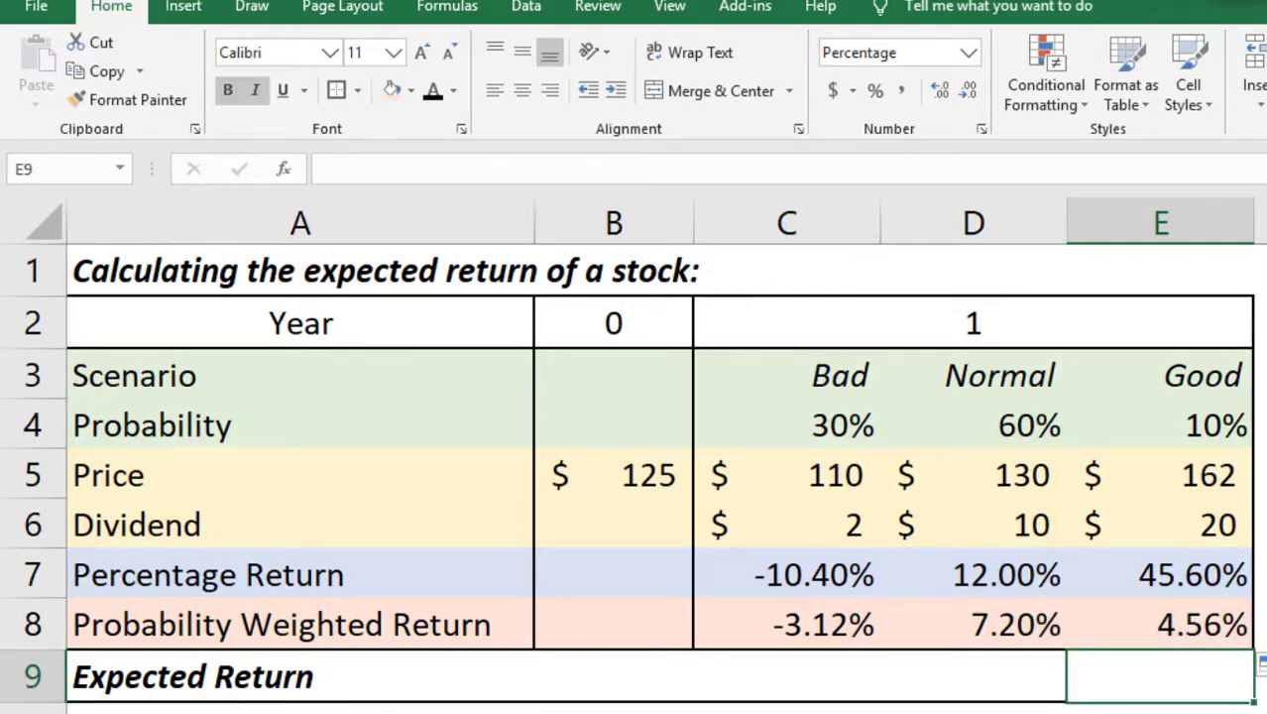
Enter =SUM(C8:E8) in E9 so the Expected Return shows 8.64%.
{"action": "type", "text": "="}
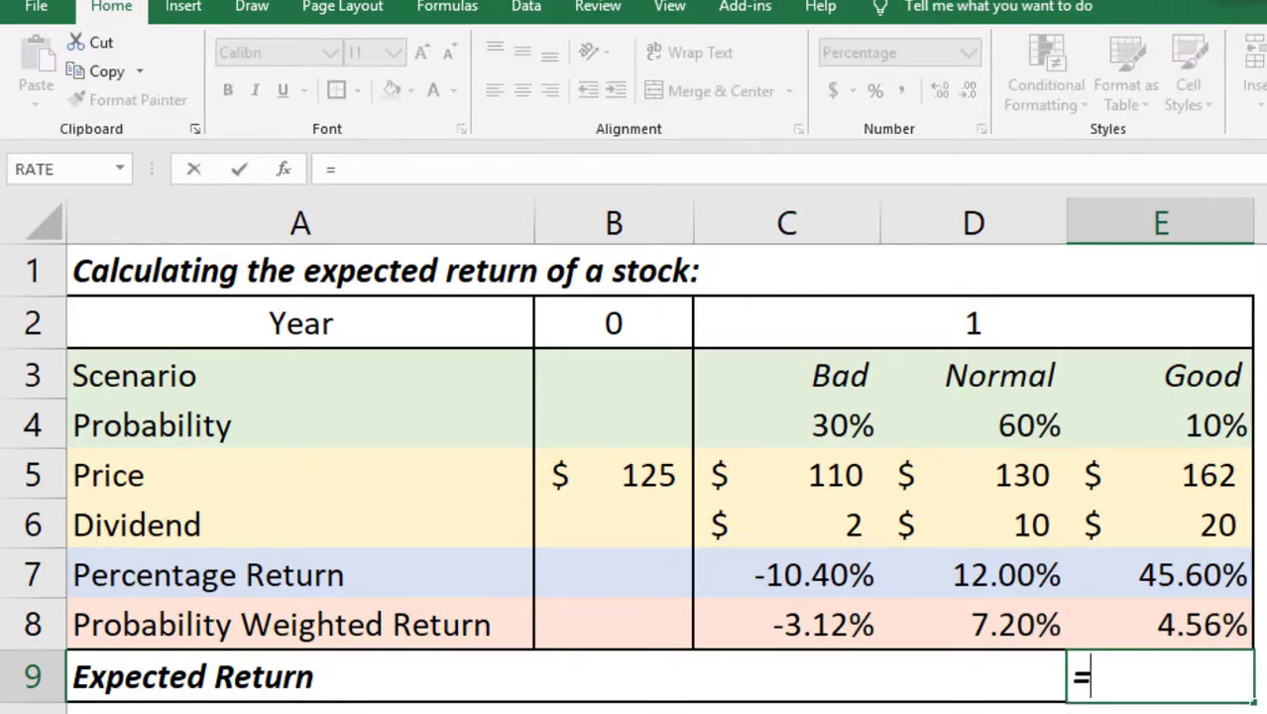
{"action": "type", "text": "sum("}
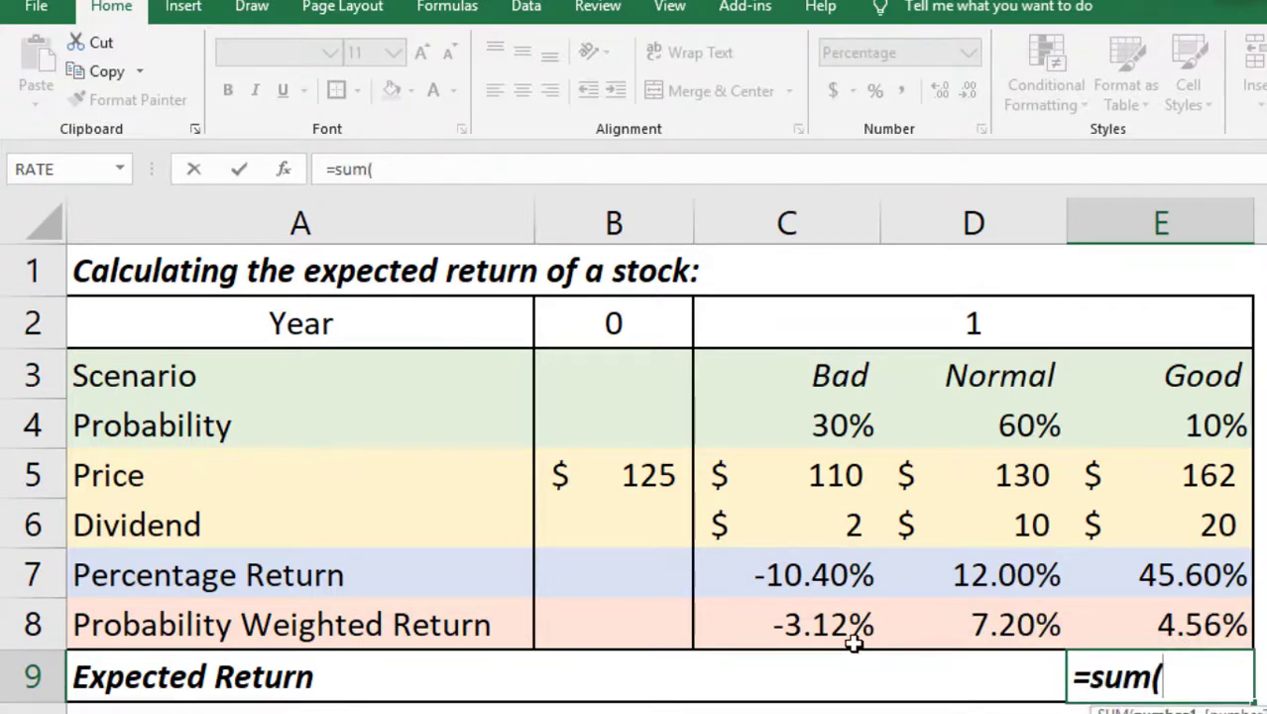
{"action": "left_click_drag", "start_coordinate": [814, 625], "coordinate": [1171, 624]}
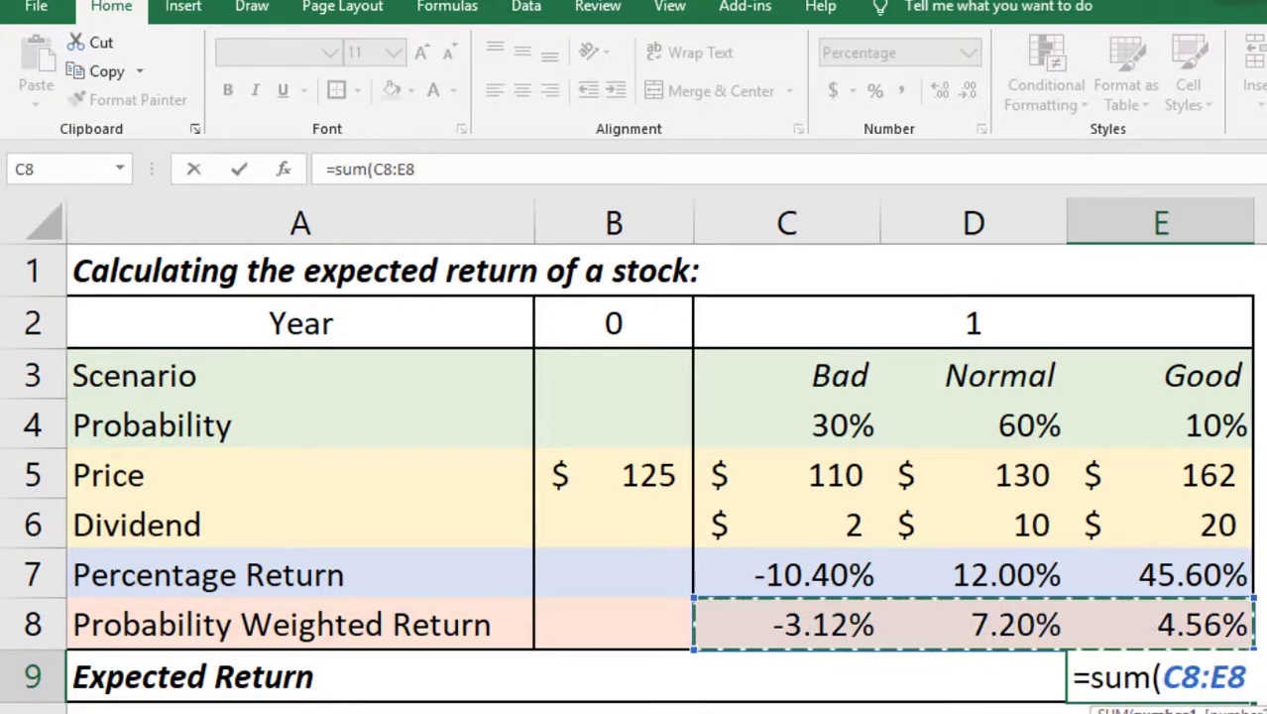
{"action": "key", "text": "ctrl+Return"}
{"action": "key", "text": "Return"}
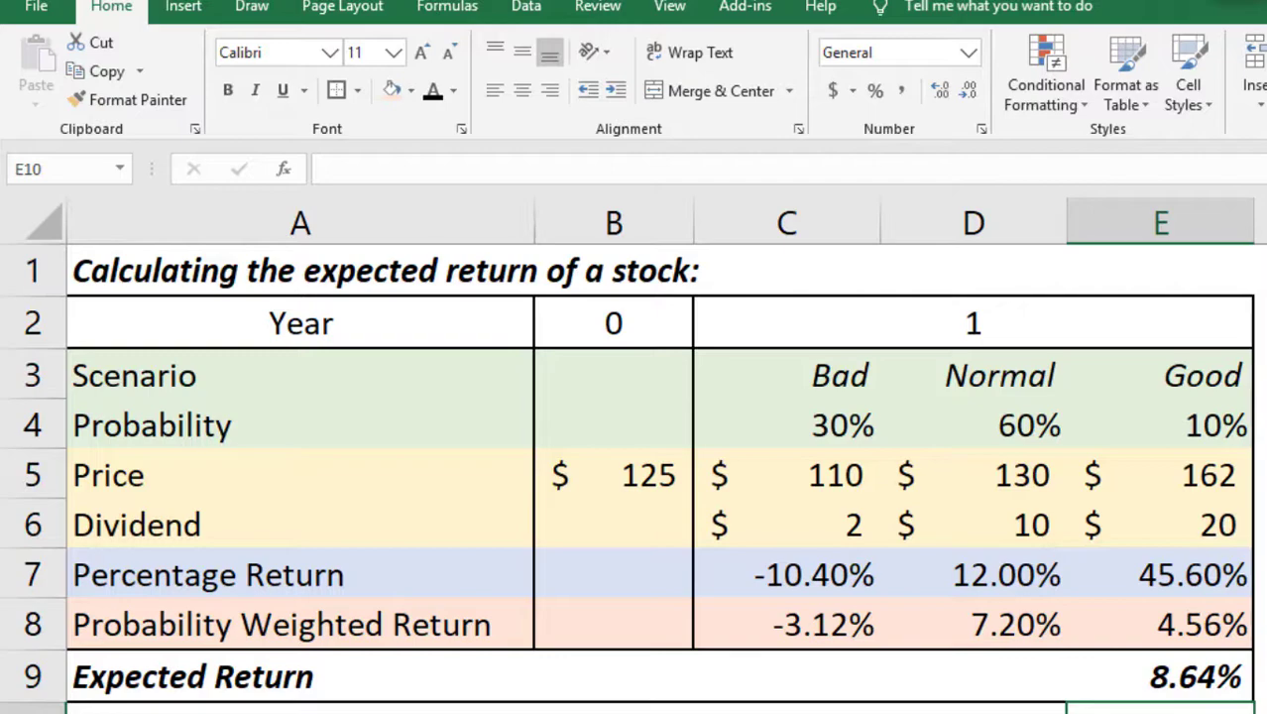
Turn on Show Formulas from the Formulas tab to display the cell formulas.
{"action": "left_click", "coordinate": [669, 6]}
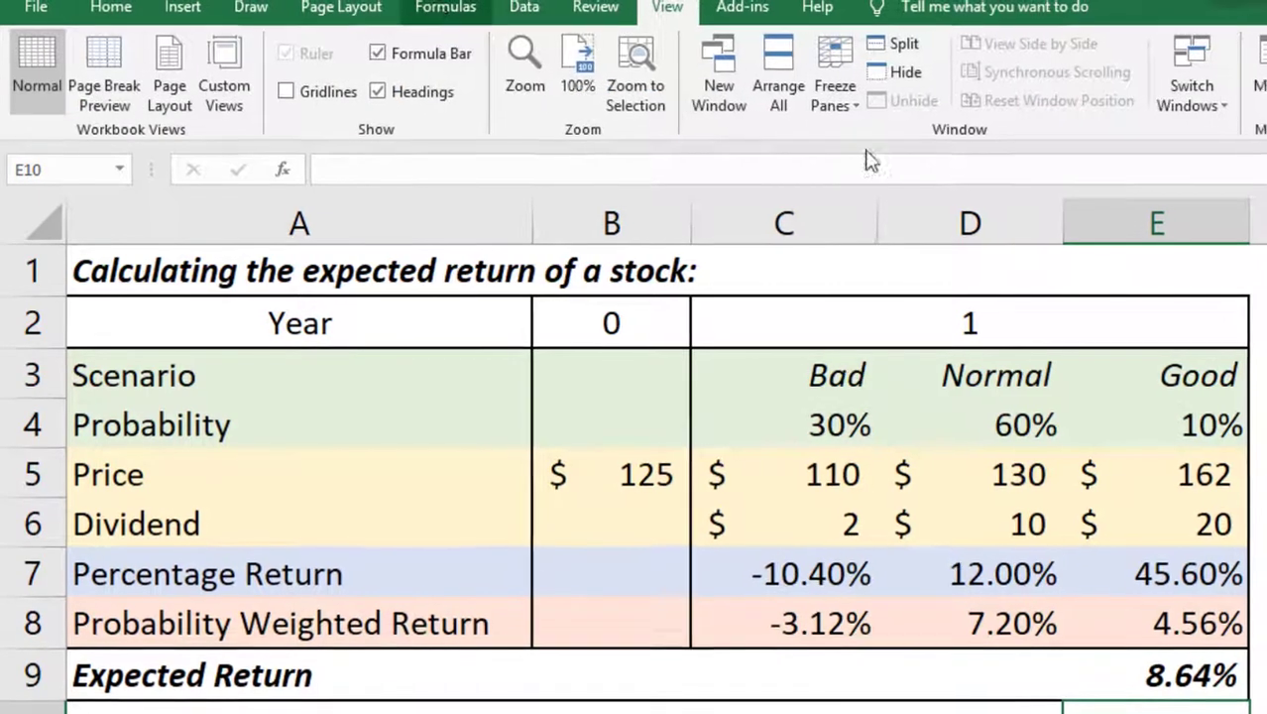
{"action": "left_click", "coordinate": [447, 6]}
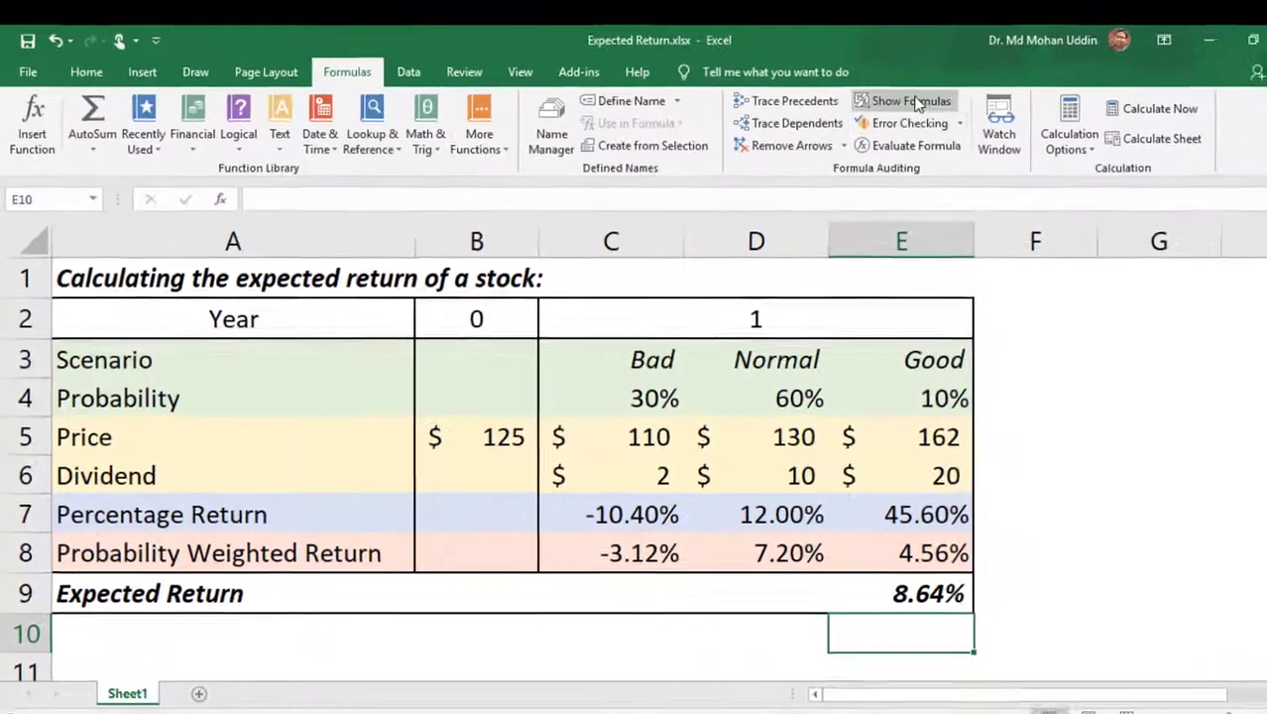
{"action": "left_click", "coordinate": [1053, 68]}
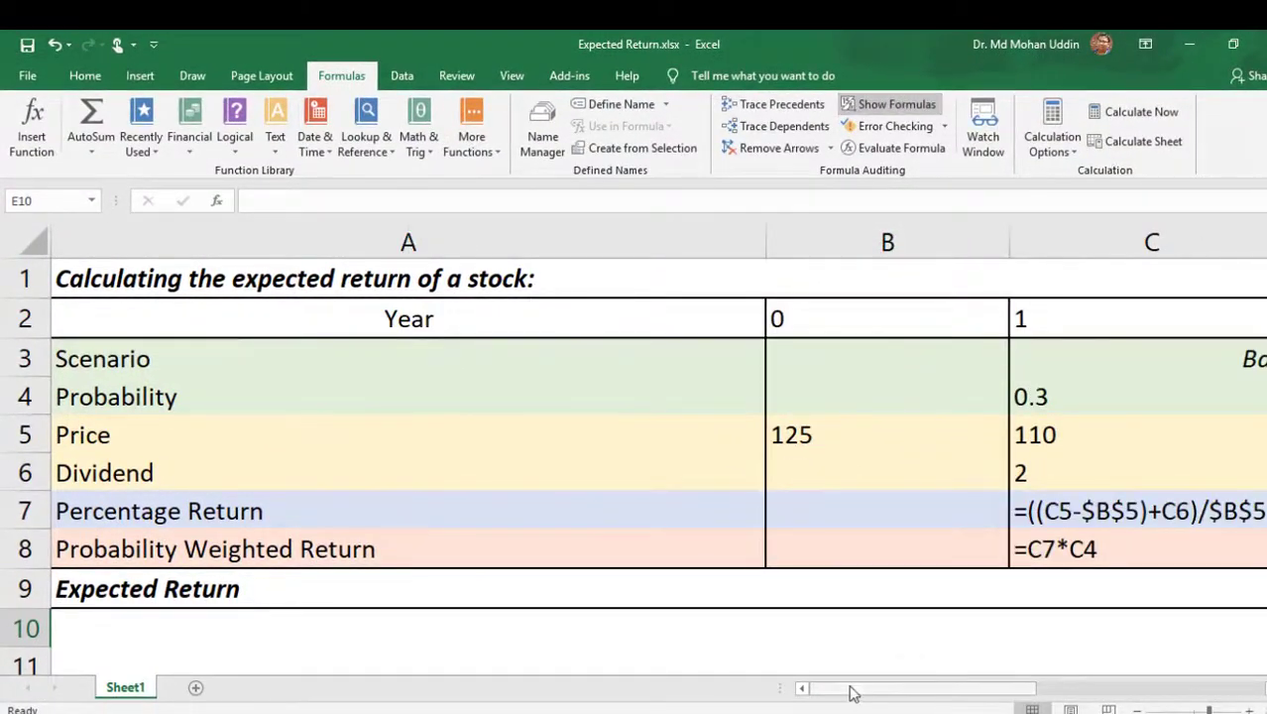
{"action": "left_click_drag", "start_coordinate": [806, 687], "coordinate": [945, 694]}
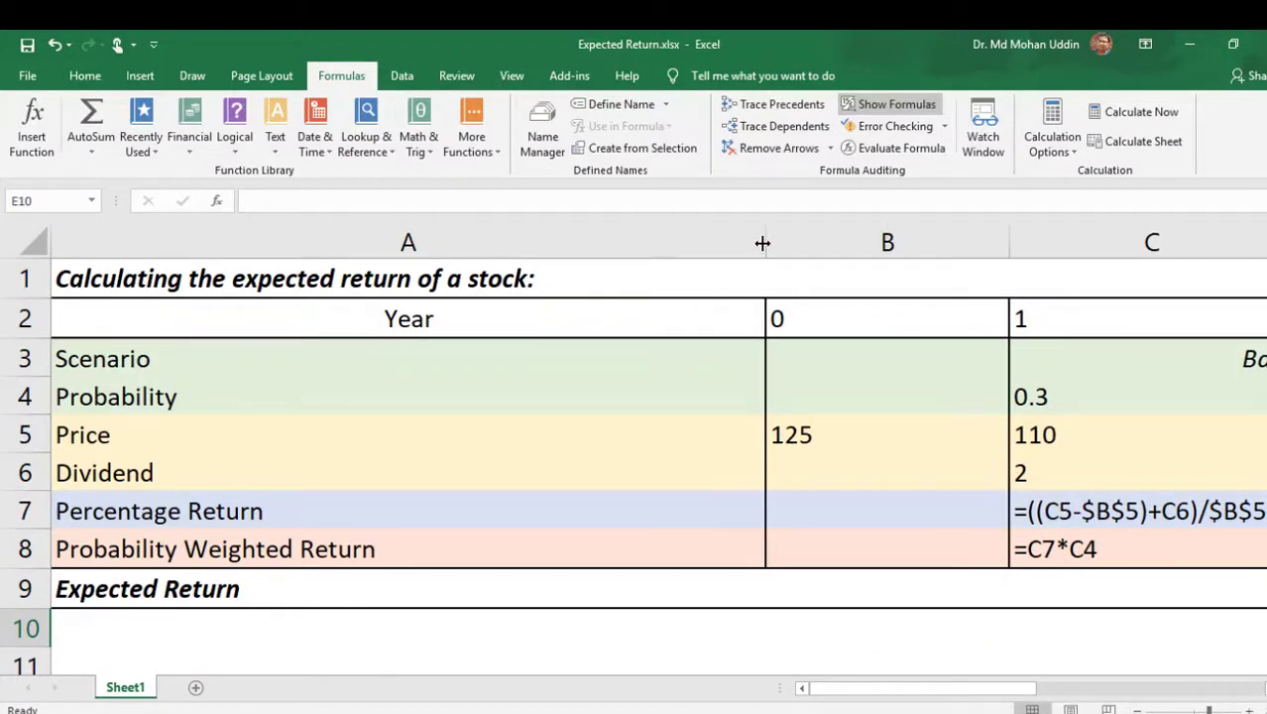
Narrow columns A and B, then undo two width changes to restore column B.
{"action": "left_click_drag", "start_coordinate": [762, 242], "coordinate": [400, 248]}
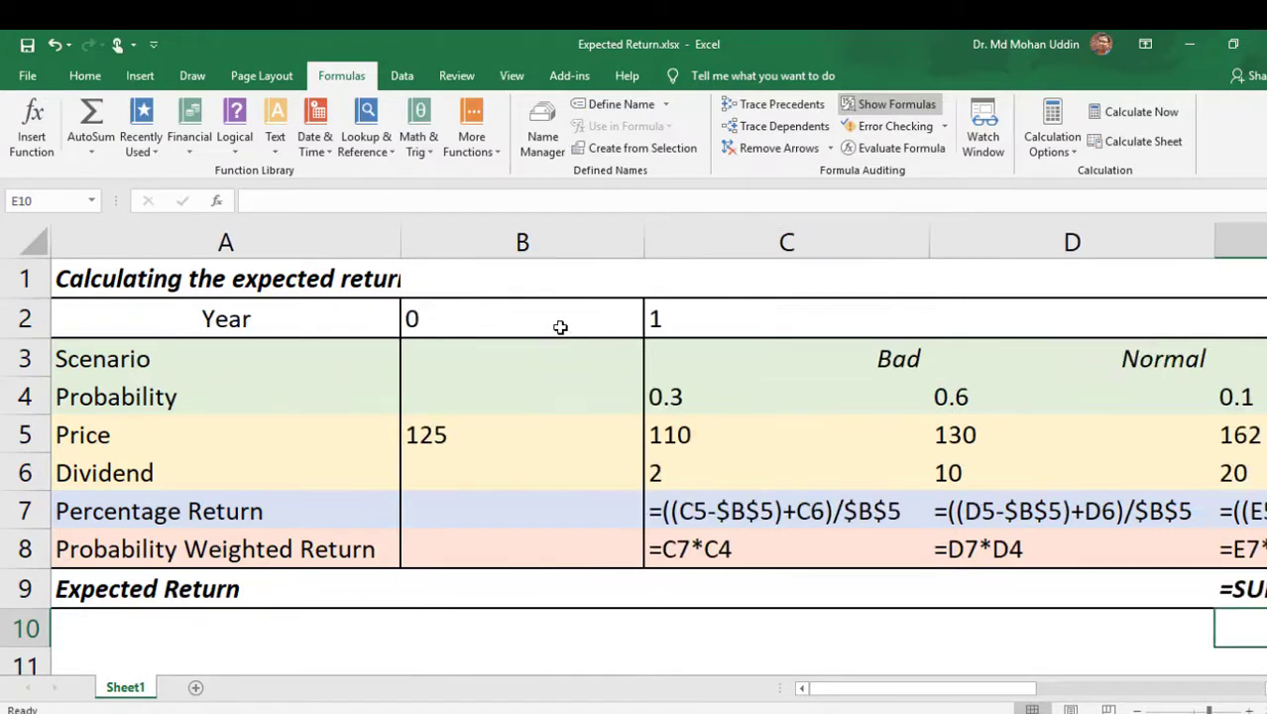
{"action": "left_click_drag", "start_coordinate": [642, 242], "coordinate": [490, 261]}
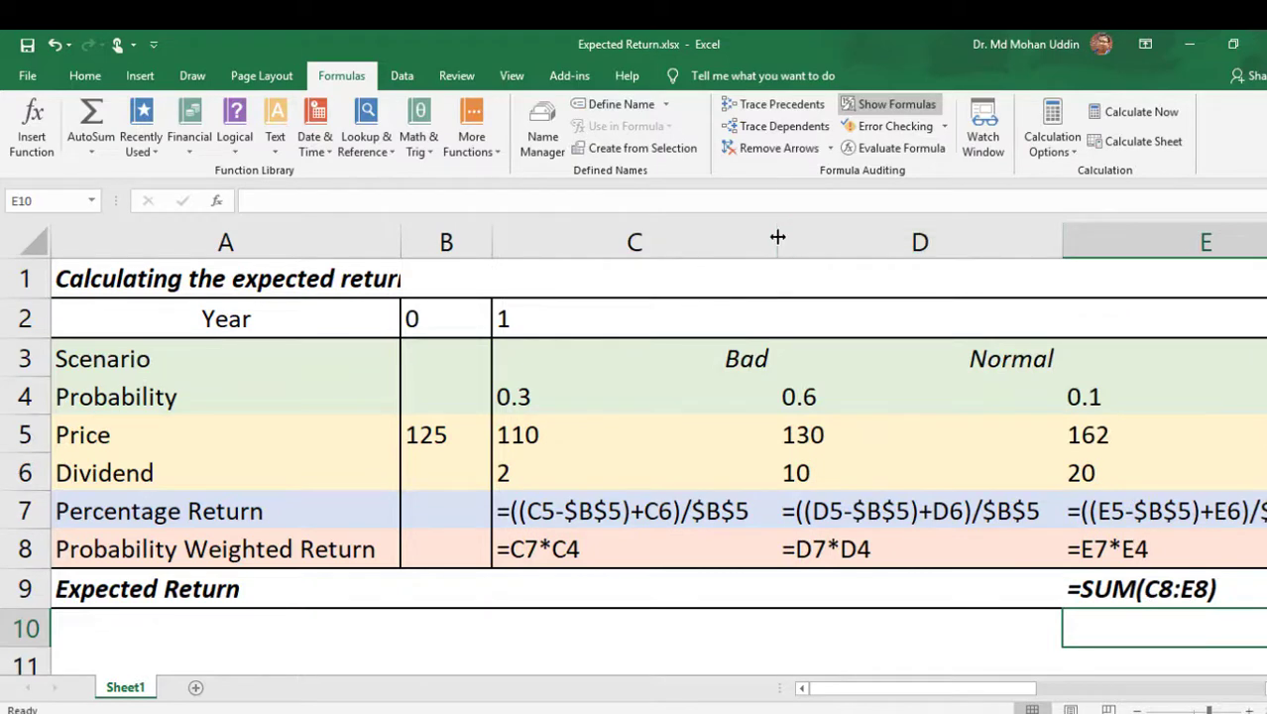
{"action": "mouse_move", "coordinate": [882, 695]}
{"action": "left_mouse_down"}
{"action": "mouse_move", "coordinate": [900, 698]}
{"action": "mouse_move", "coordinate": [881, 699]}
{"action": "left_mouse_up"}
{"action": "left_click_drag", "start_coordinate": [400, 243], "coordinate": [320, 243]}
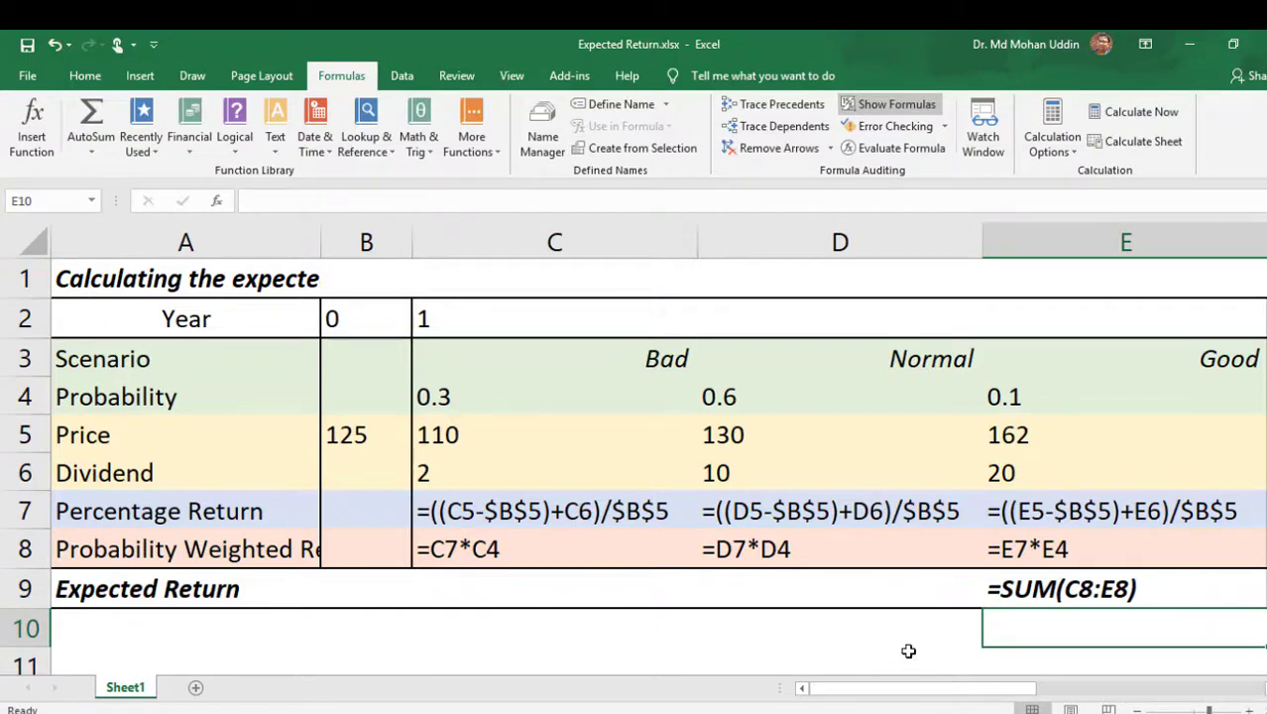
{"action": "left_click", "coordinate": [53, 46]}
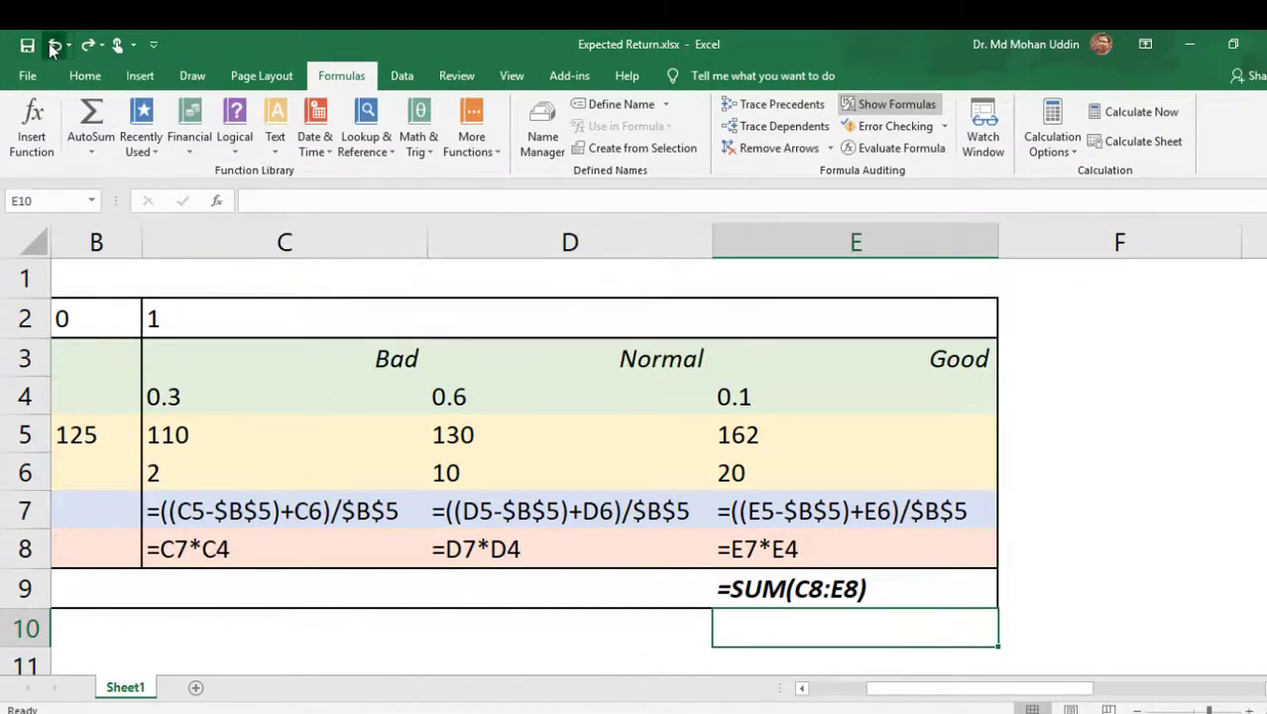
{"action": "left_click", "coordinate": [49, 42]}
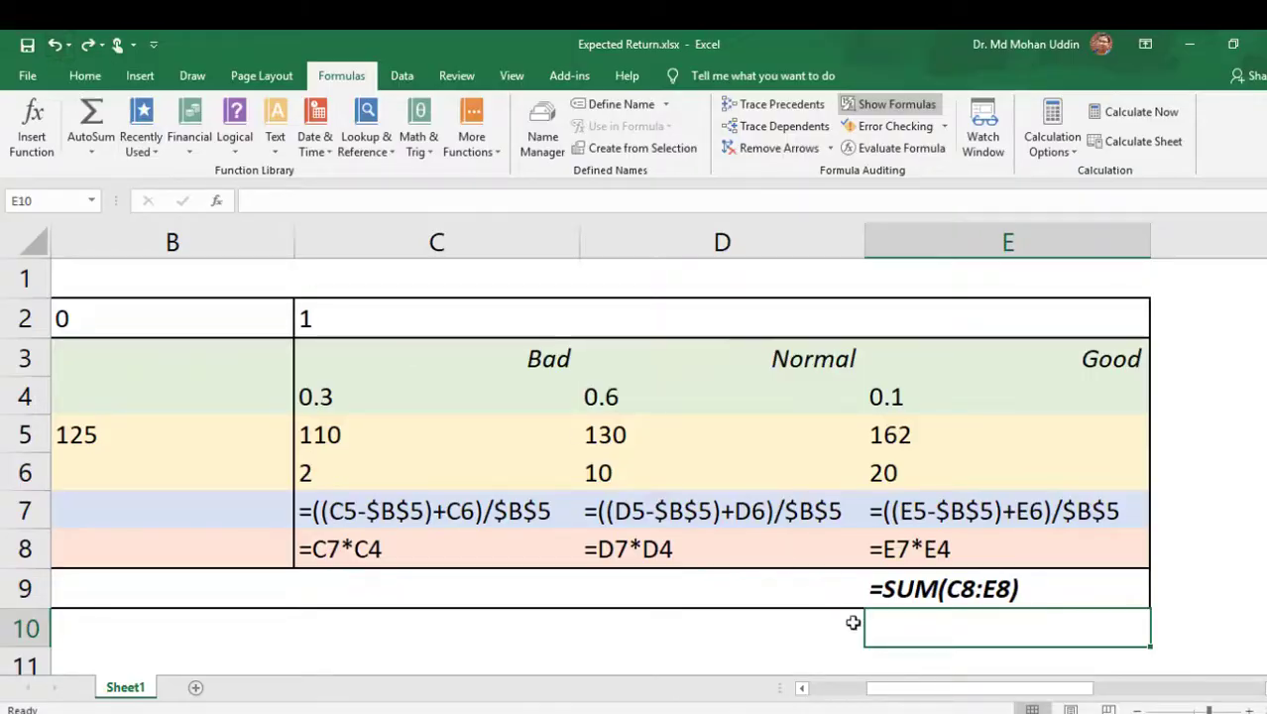